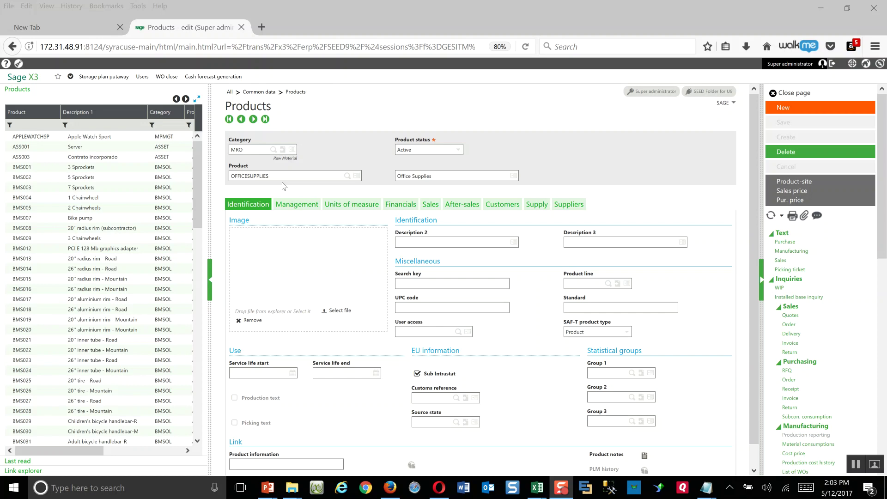
Step: Show OFFICESUPPLIES's management settings: stock not managed, no traceability, Goods product type
click(297, 204)
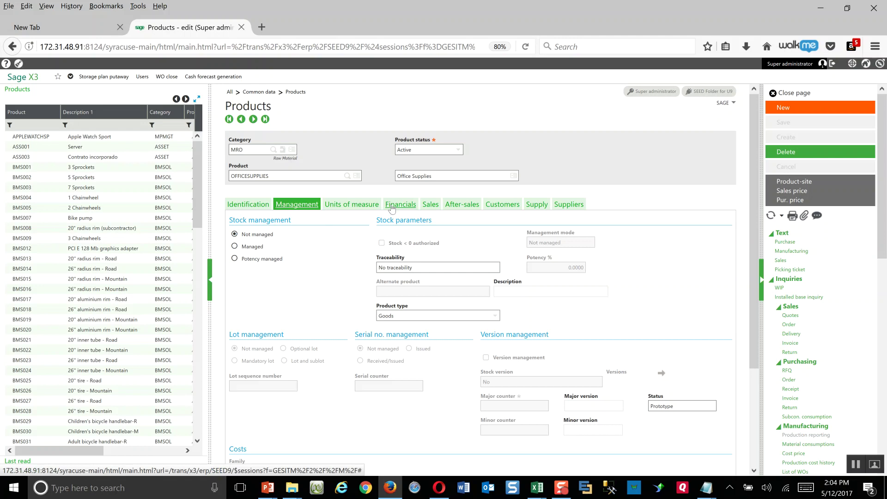
Step: Review OFFICESUPPLIES's units, then its financial data: accounting code OFFICE, tax level NOR
click(371, 212)
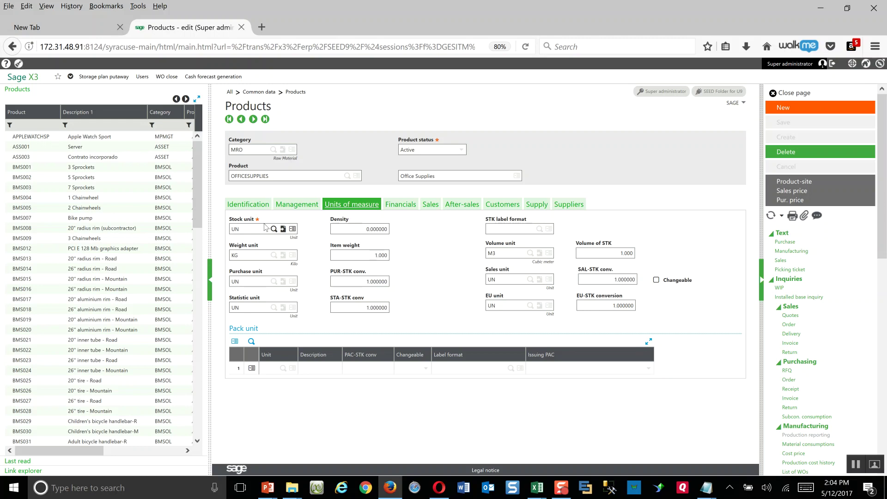
click(400, 207)
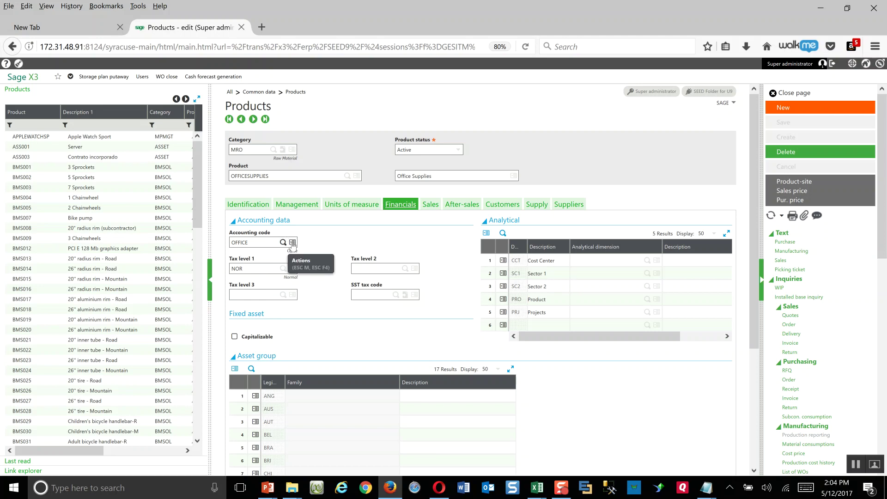
Step: Show the OFFICE code's ENG American mapping: Purchasing to accounts 71000 and 618
click(292, 243)
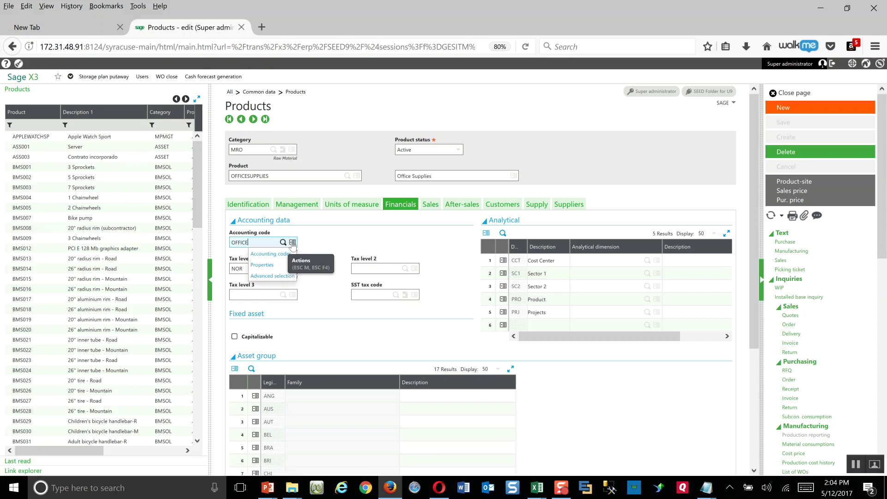
click(271, 255)
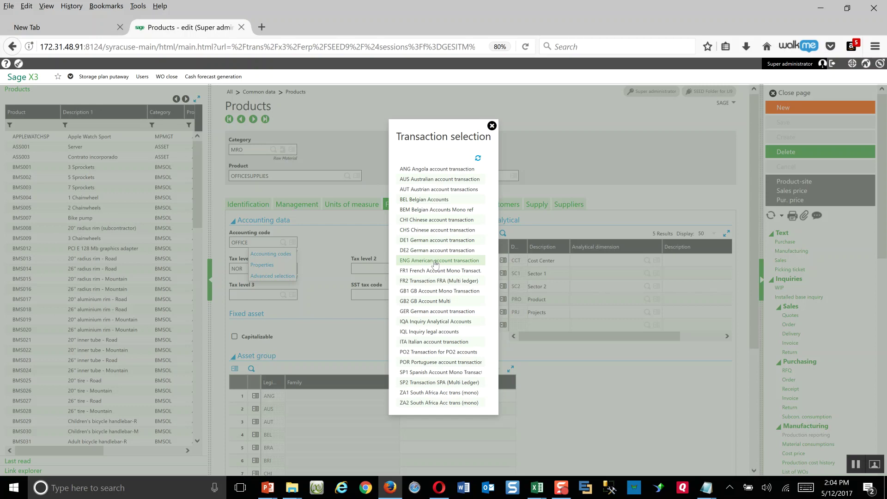
click(435, 261)
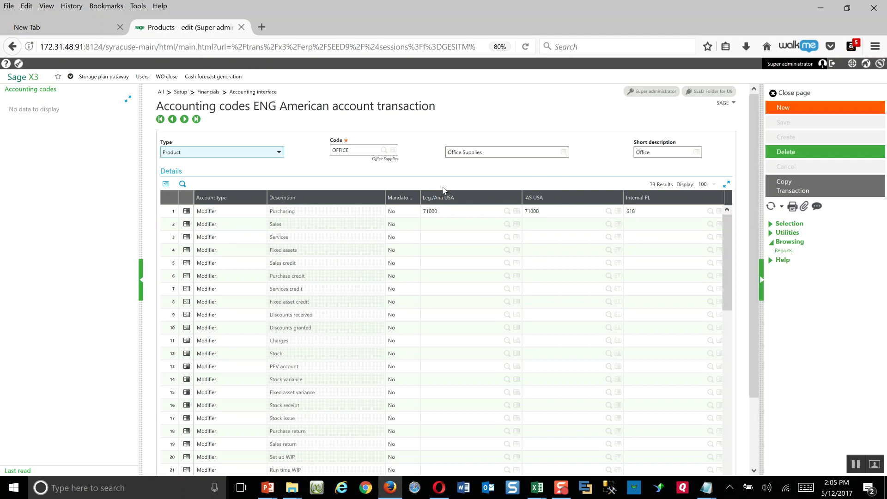
Step: Close the product accounting codes to return to the OFFICESUPPLIES record
click(794, 94)
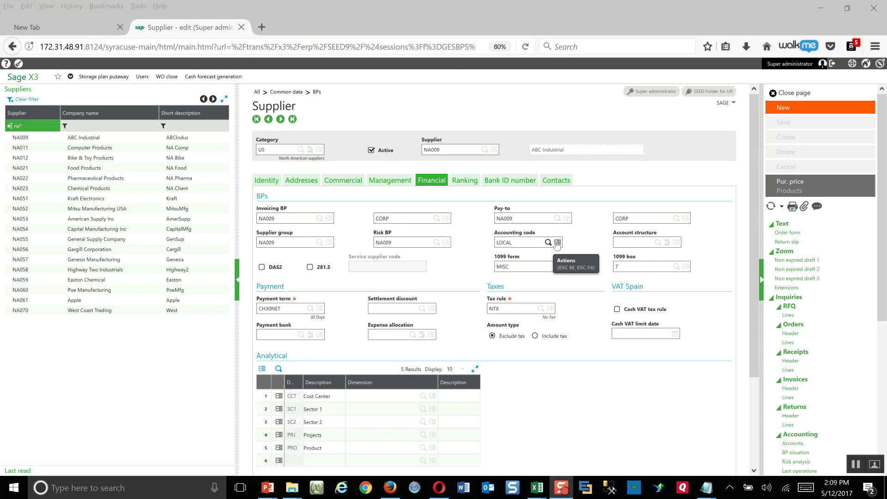
Step: Show the LOCAL supplier code's ENG American mapping: Invoice to receive to 20250 and 20200
click(557, 243)
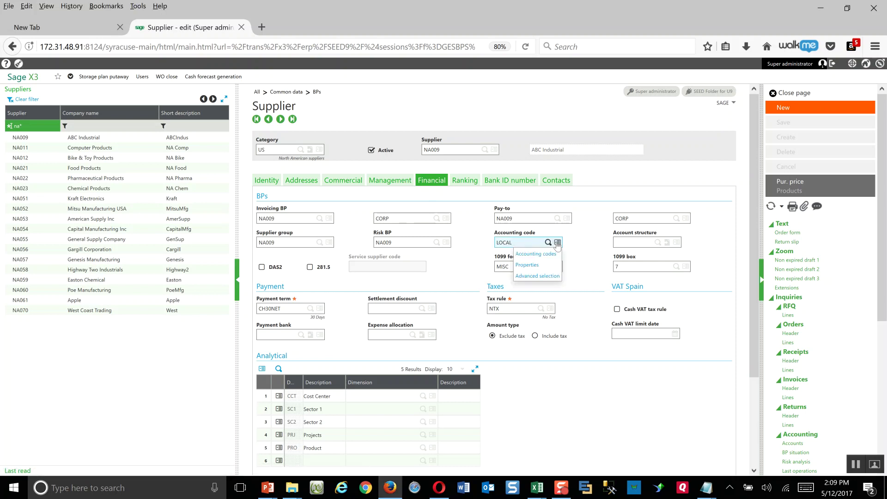
click(547, 256)
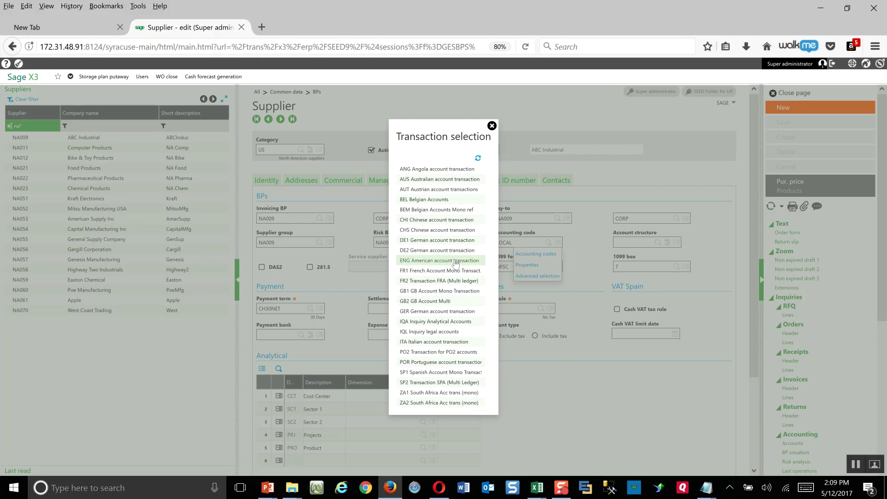
click(448, 261)
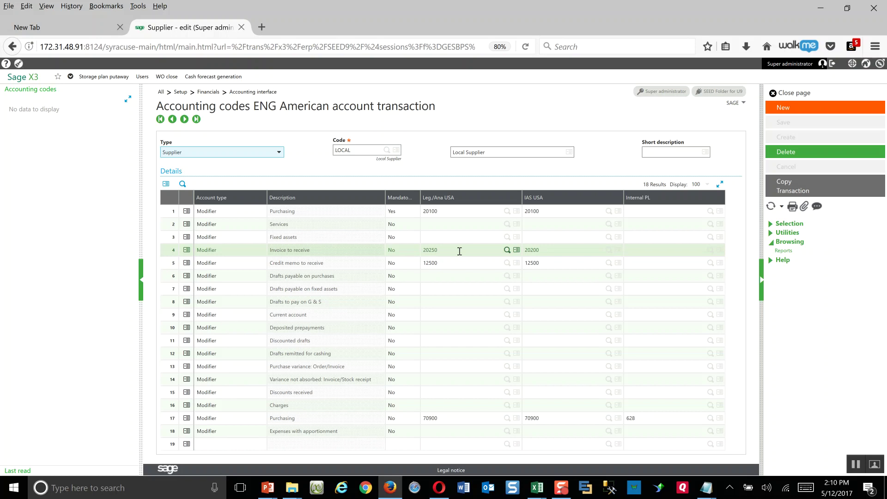
Step: Review PONA0210118's lines: 2 OFFICESUPPLIES at 20.00 each, 40 USD, account 71000
click(799, 94)
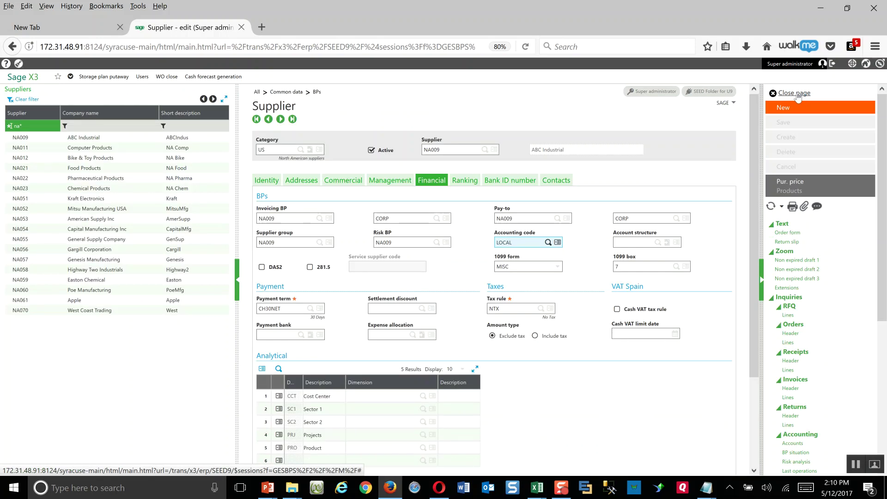
click(795, 93)
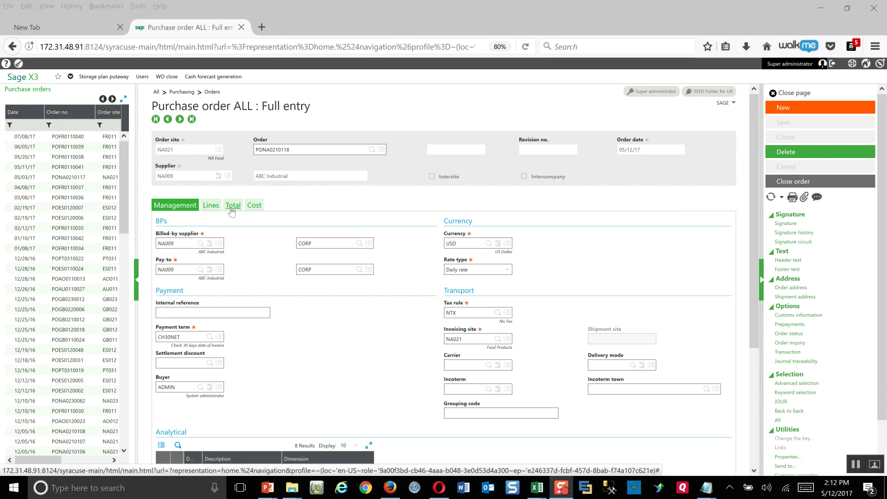
click(211, 207)
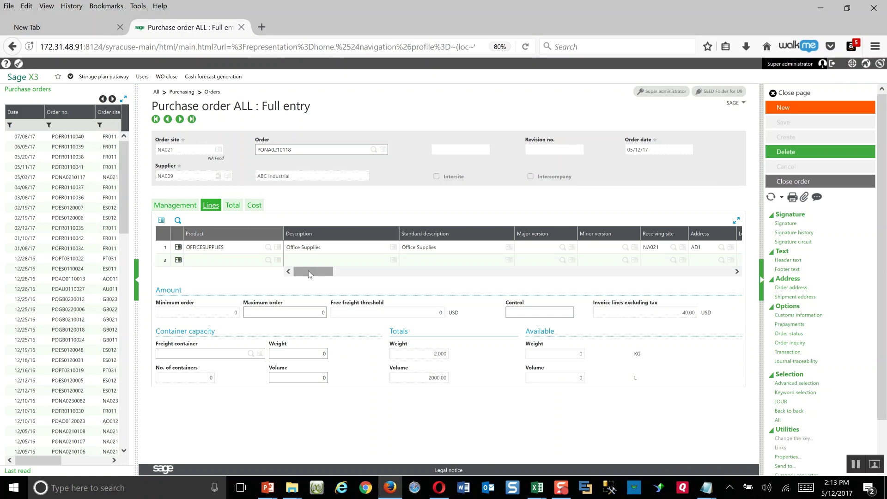
drag(309, 273, 363, 277)
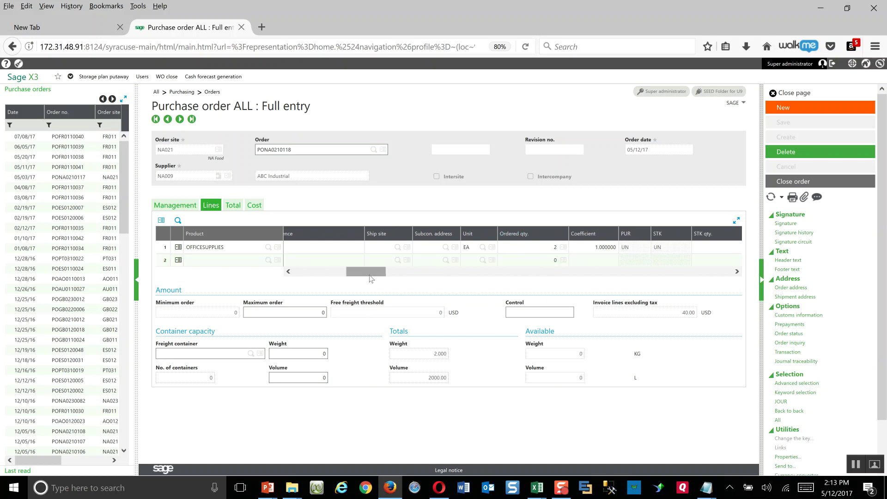
drag(369, 273, 523, 269)
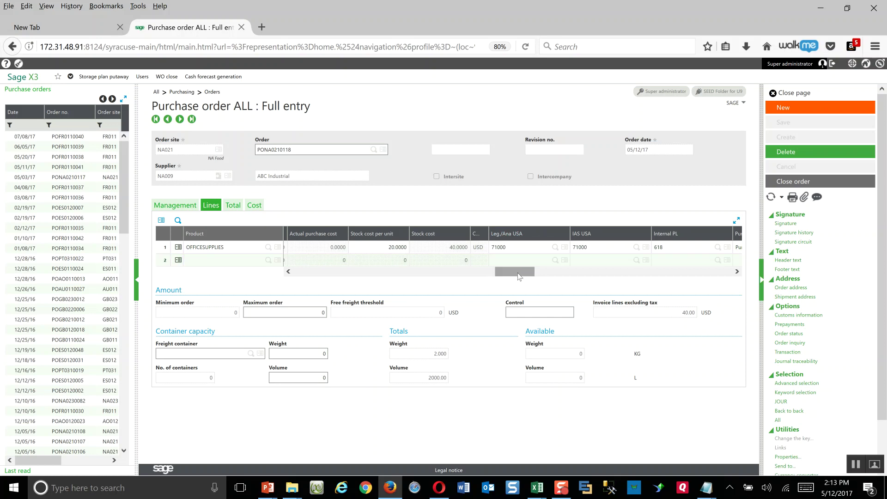
drag(519, 274, 316, 273)
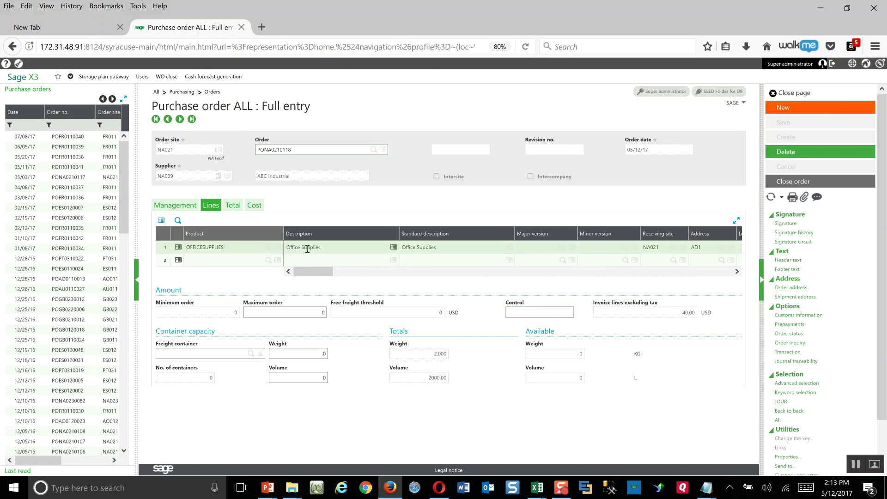
Step: Set line 1's description and standard description to 'Printer Paper (Box)' and save the order
click(331, 248)
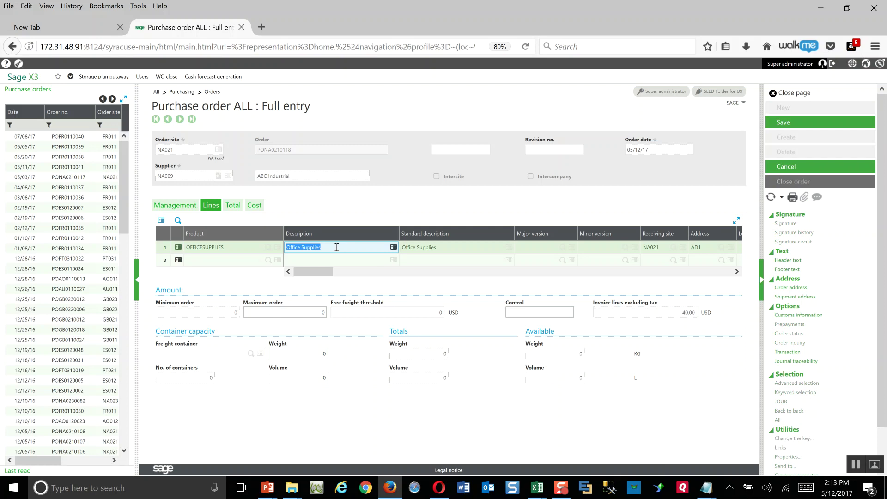
text(pRI)
key(BackSpace)
key(BackSpace)
key(BackSpace)
text(Printer Paper (Box))
key(Tab)
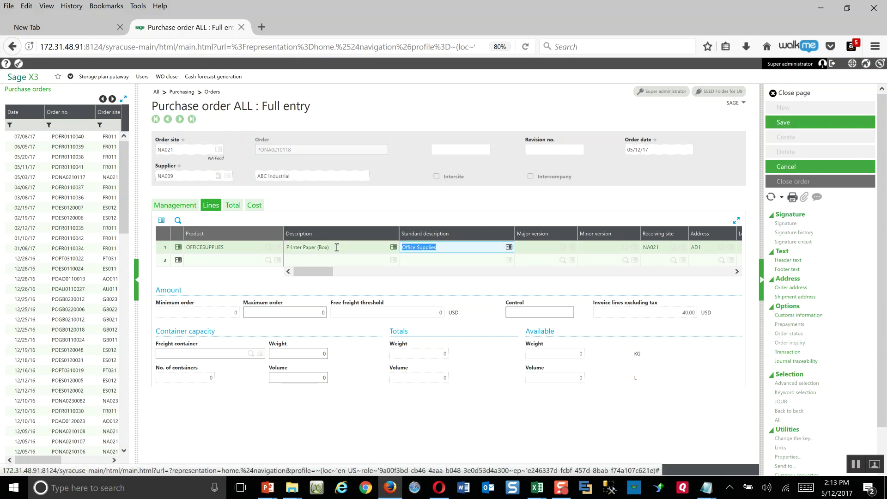
text(Printer)
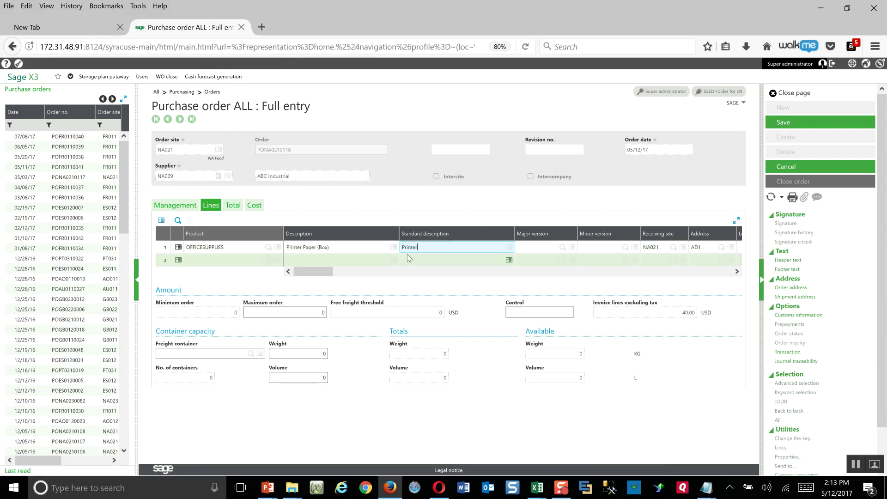
text( Paper (BOox)
key(BackSpace)
key(BackSpace)
key(BackSpace)
text(ox))
click(802, 124)
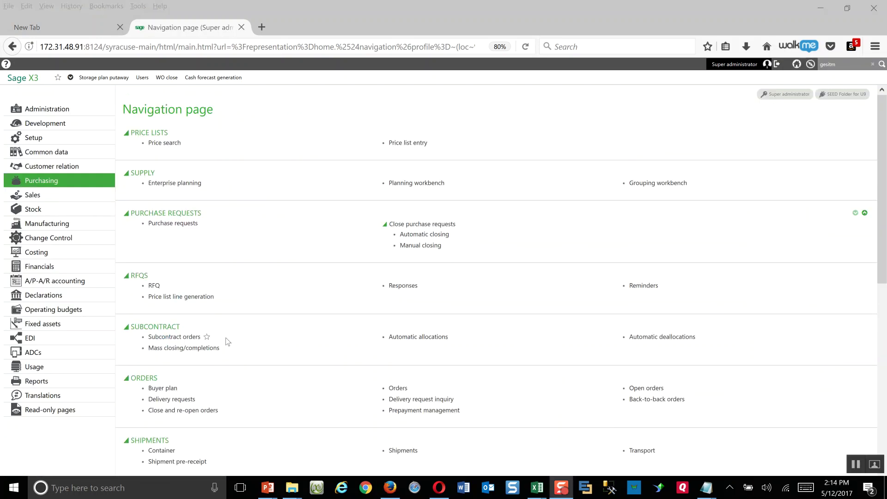
Step: Start an ALL full-entry receipt for site NA021 and supplier NA009, listing its open orders
scroll(287, 351, down, 4)
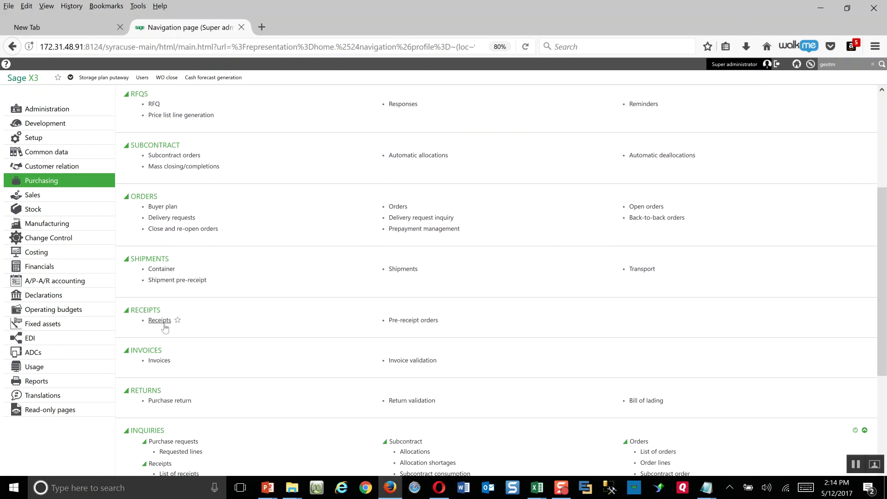
click(163, 321)
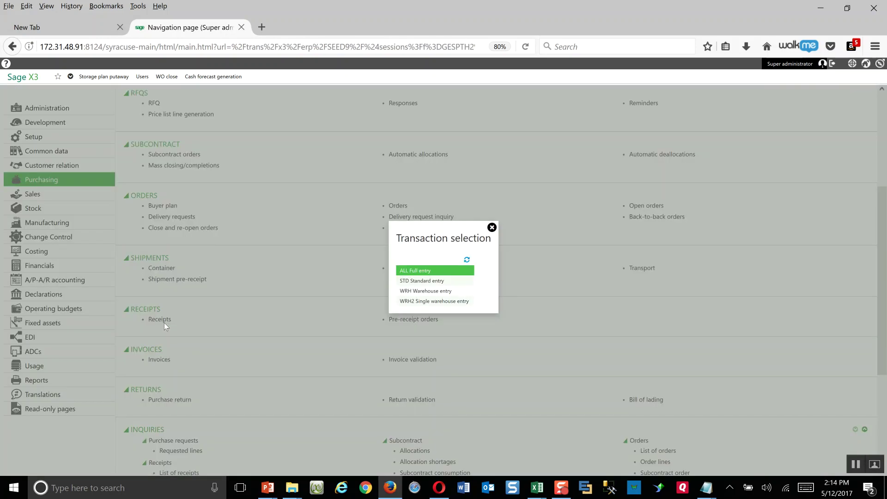
click(424, 272)
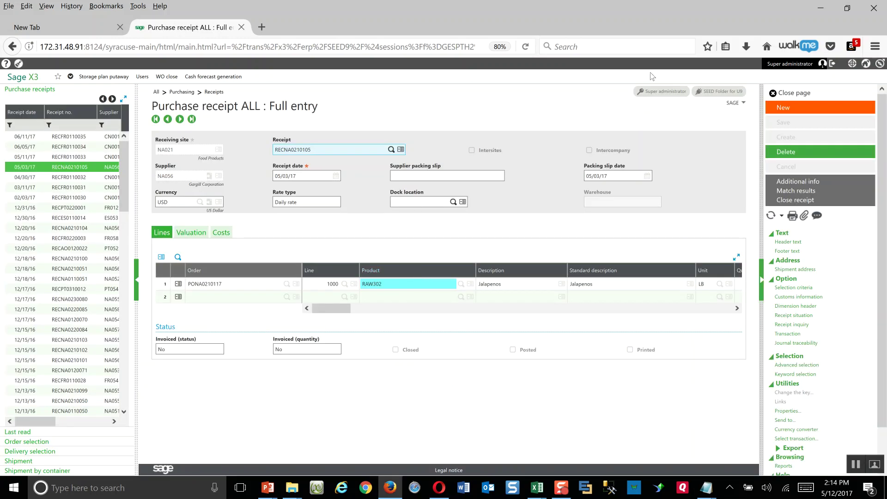
click(788, 113)
text(na021)
key(Tab)
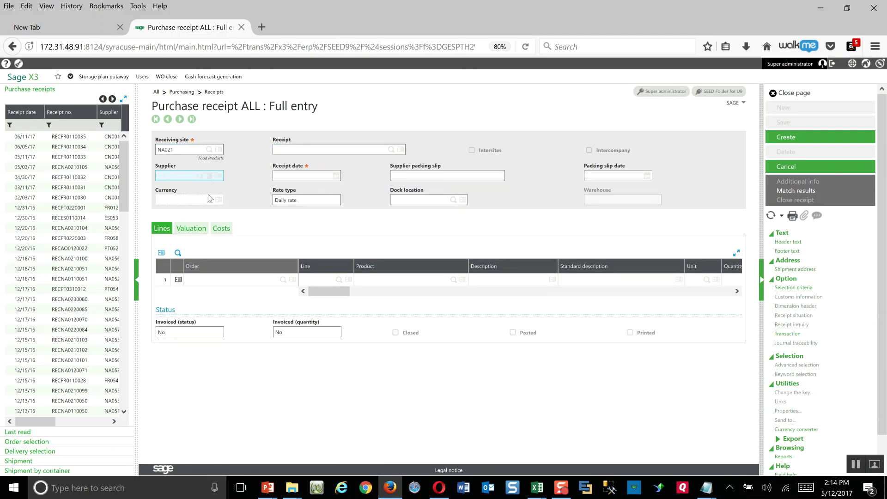
text(na009)
key(Tab)
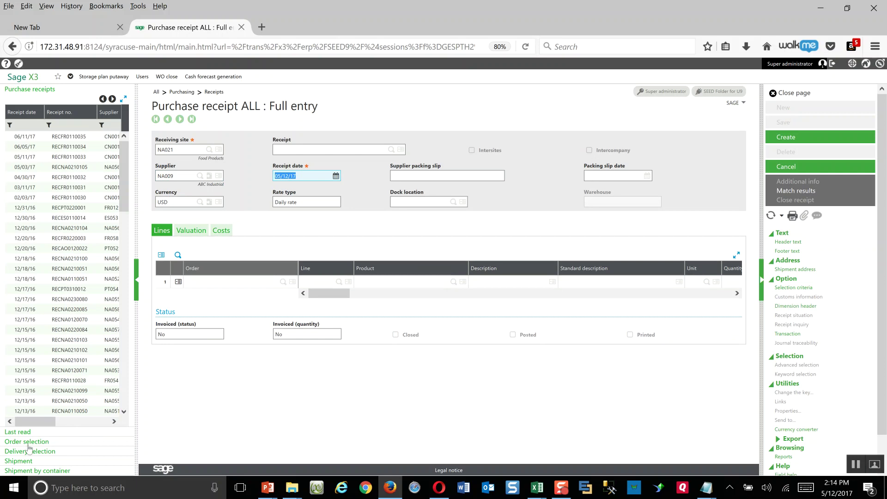
click(28, 442)
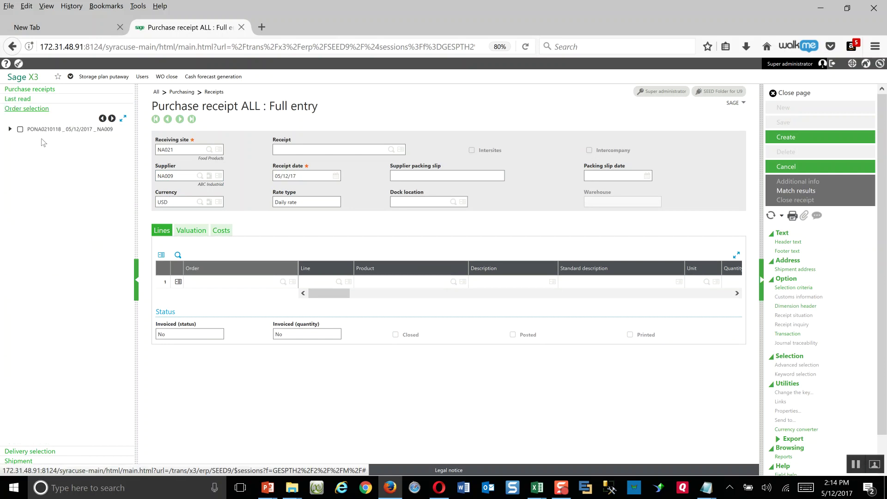
Step: Add the OFFICESUPPLIES line from order PONA0210118 and dismiss the period-not-open error
click(10, 129)
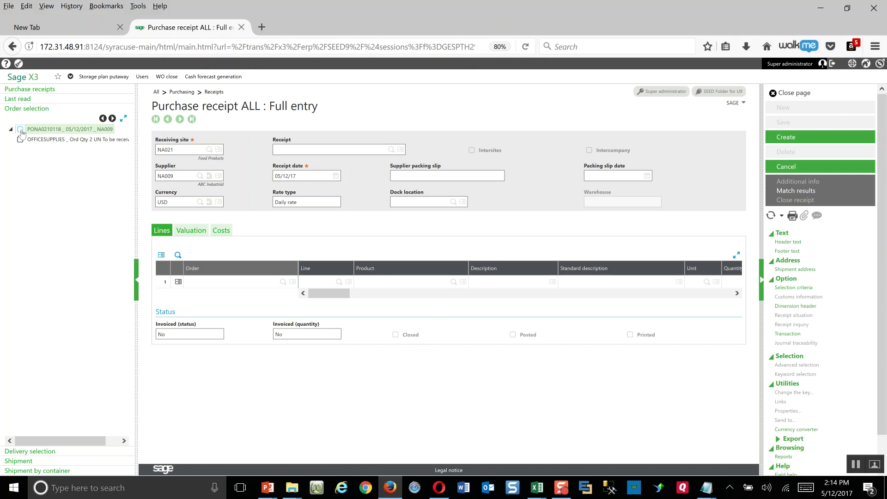
click(20, 130)
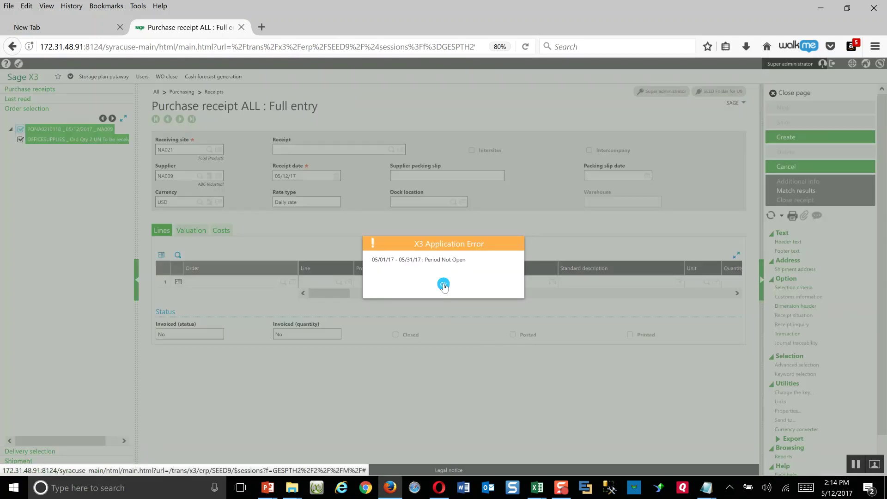
click(444, 285)
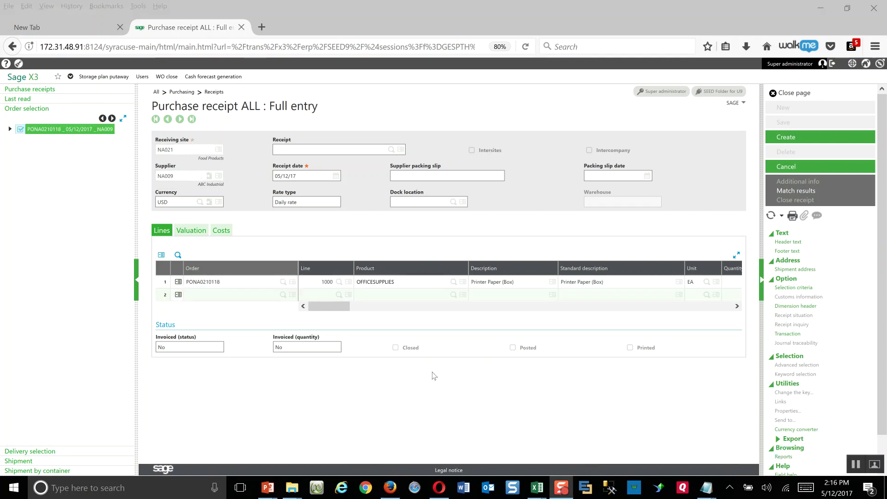
Step: Check the receipt line's quantity, 20.0000 cost and account 71000, then save the receipt
click(326, 308)
drag(326, 308, 342, 305)
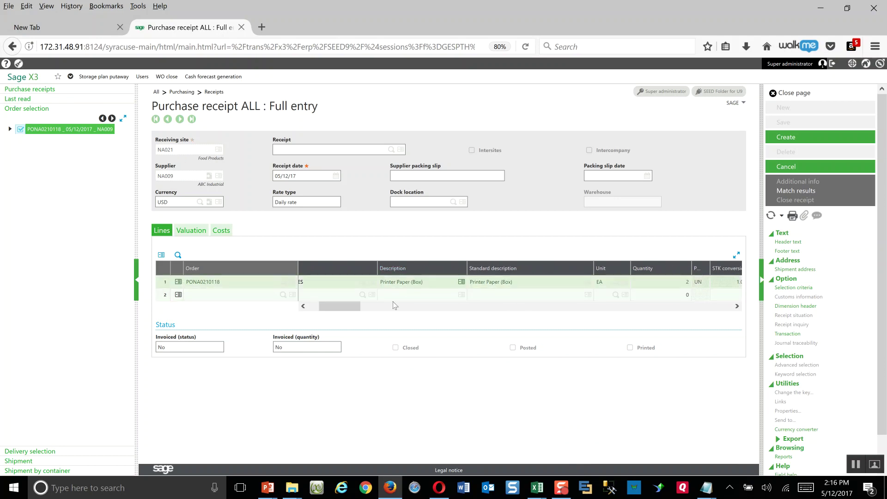
scroll(343, 309, right, 2)
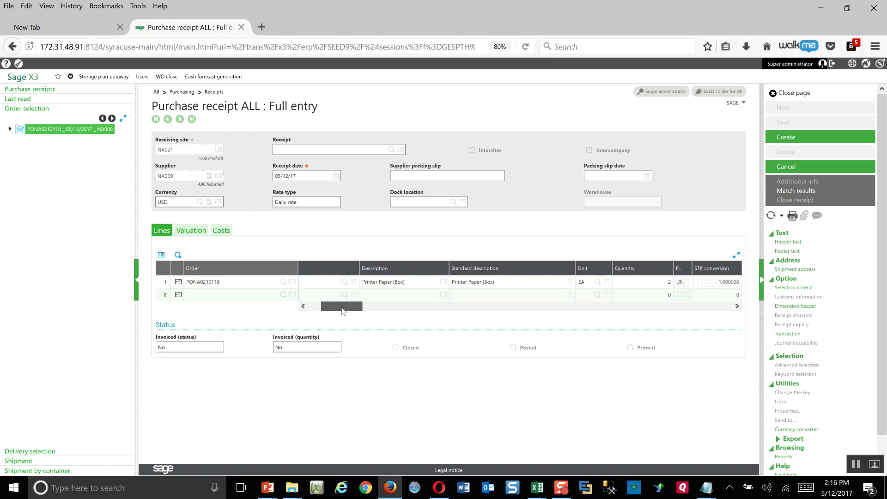
drag(342, 308, 619, 304)
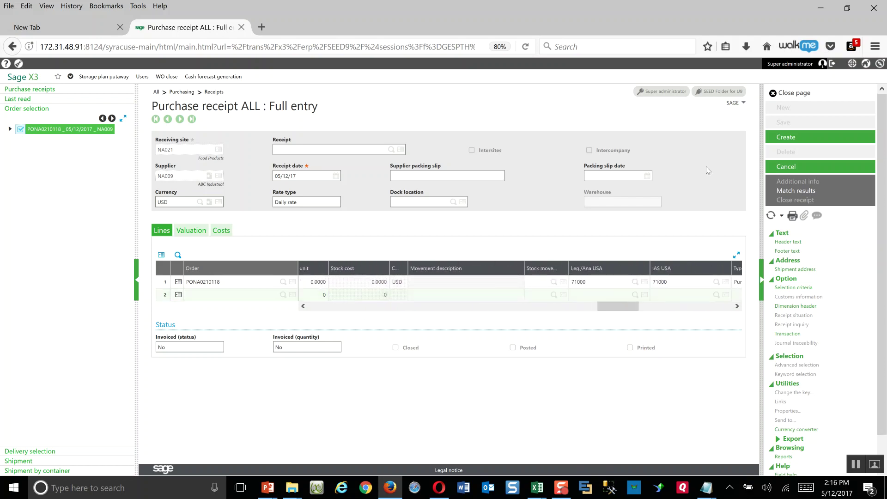
click(785, 138)
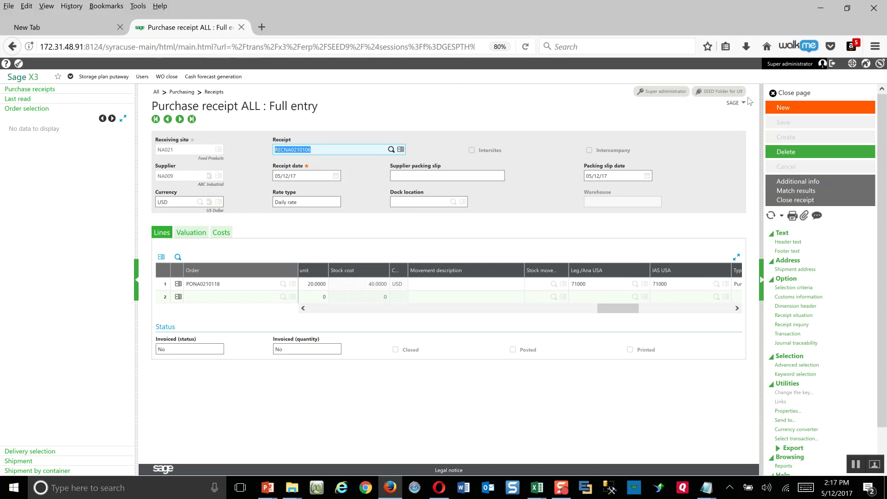
Step: Close receipt RECNA0210106 to return to the 'gespth' search results
click(786, 93)
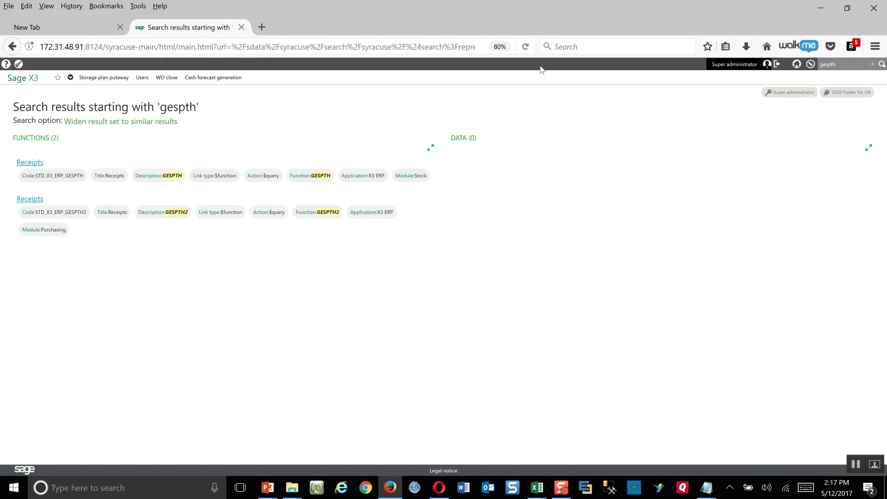
Step: Start a new purchase invoice using the ALL Full entry transaction
click(810, 64)
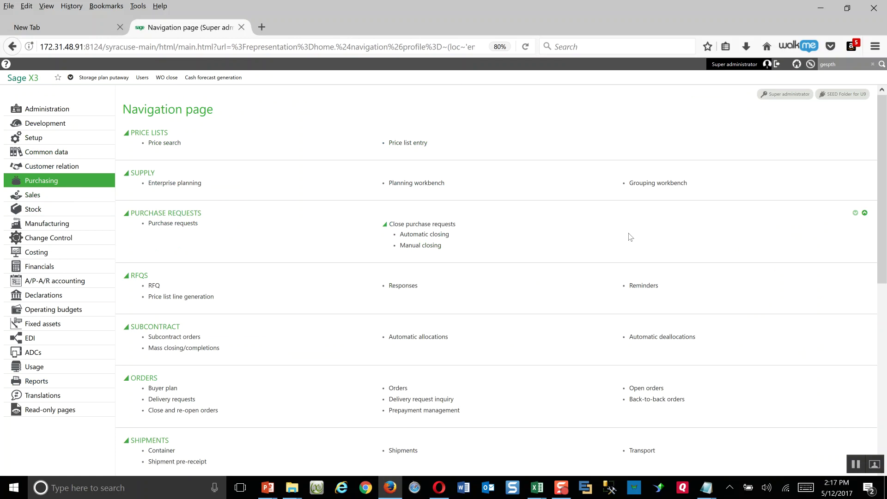
scroll(878, 166, down, 5)
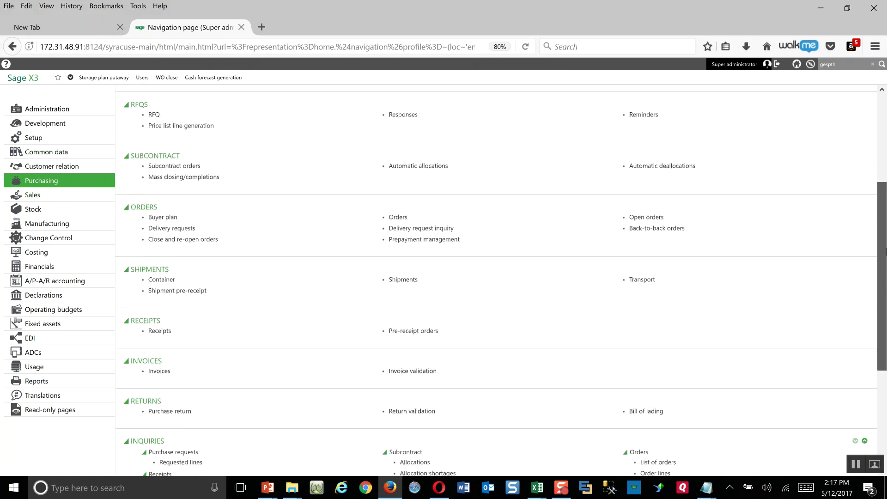
click(160, 363)
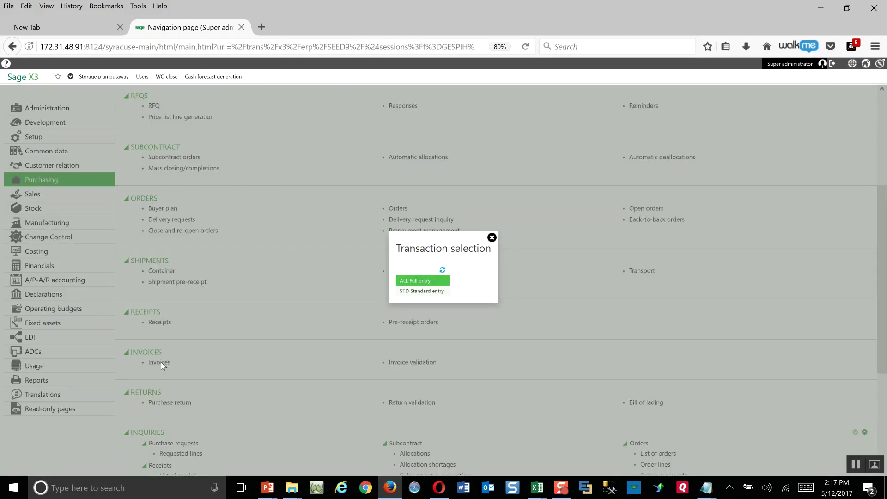
click(423, 283)
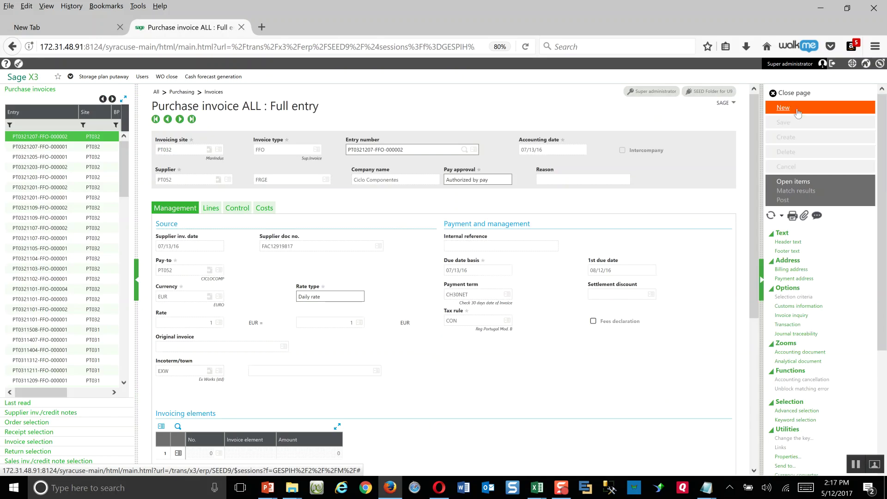
click(798, 113)
Step: Set invoicing site NA021 and invoice type REG
text(n)
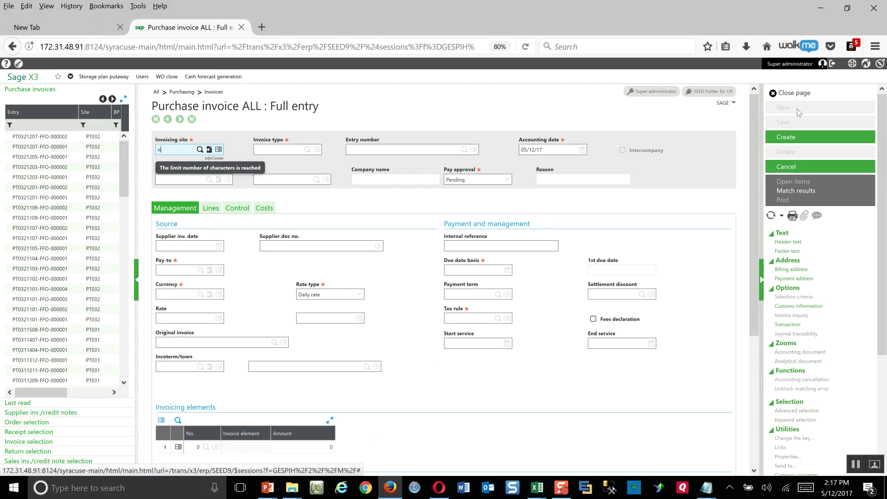
text(a021)
key(Tab)
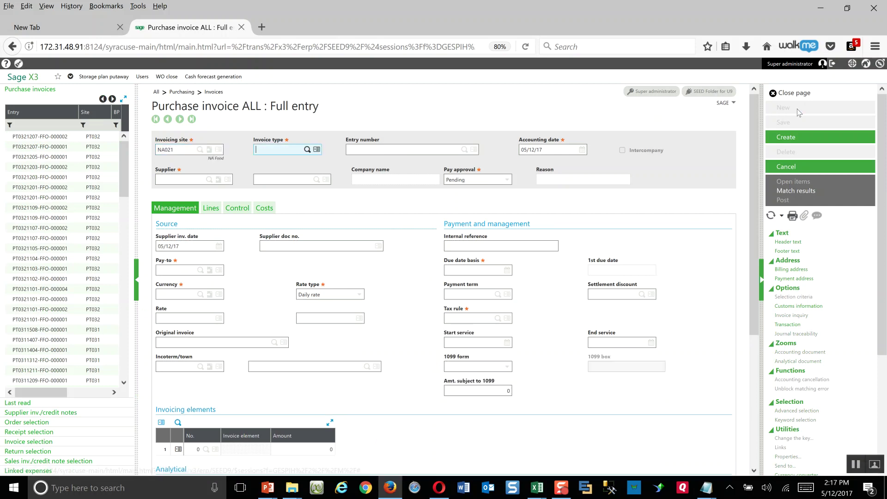
key(Tab)
key(Return)
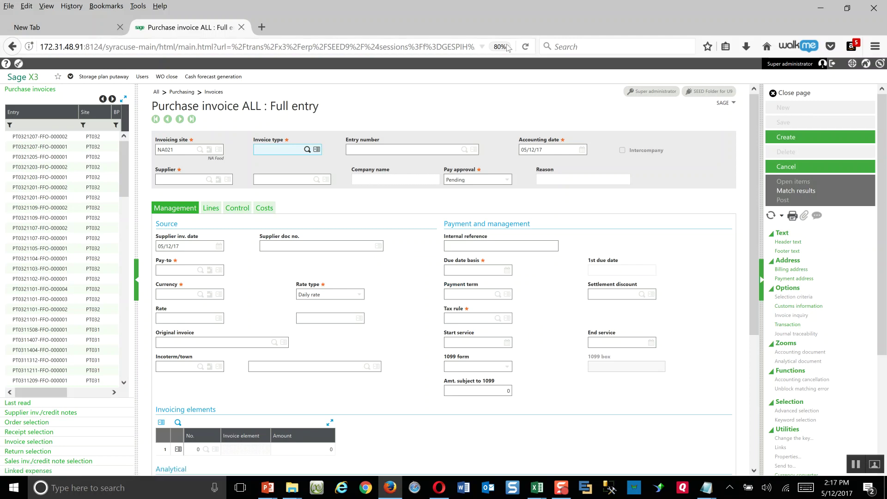
click(307, 149)
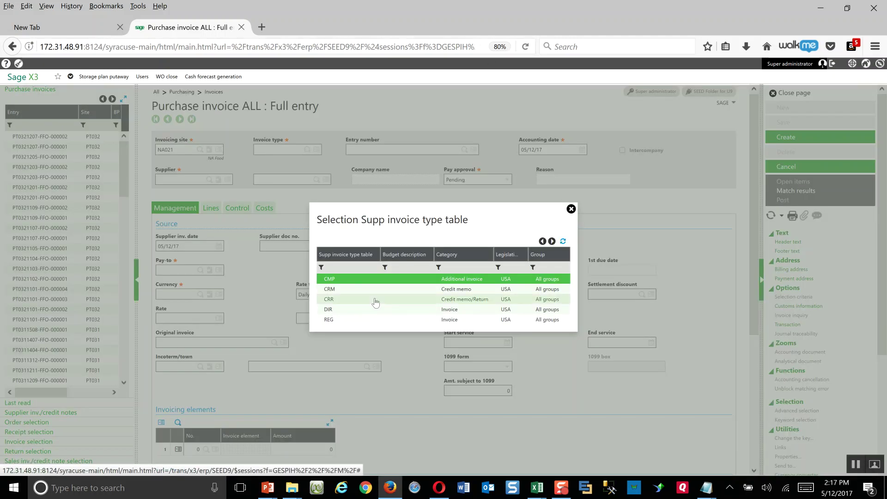
click(359, 320)
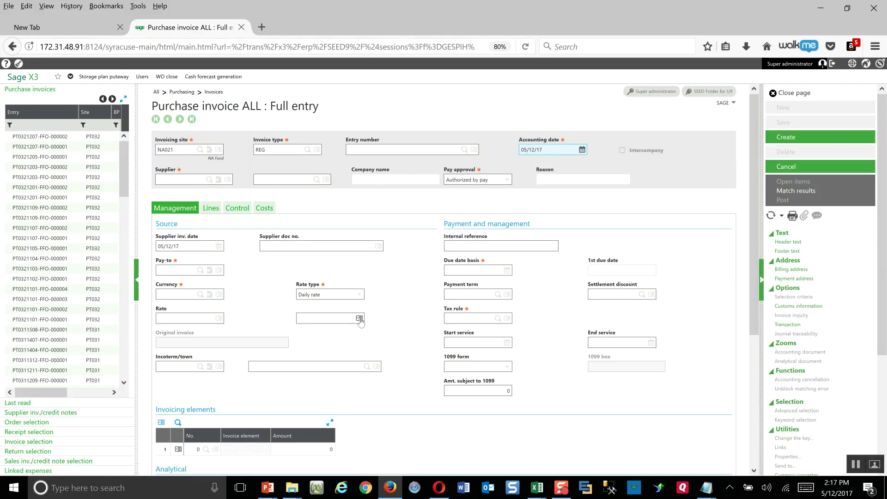
key(Tab)
Step: Enter supplier NA009 and supplier document number 235-98
text(na)
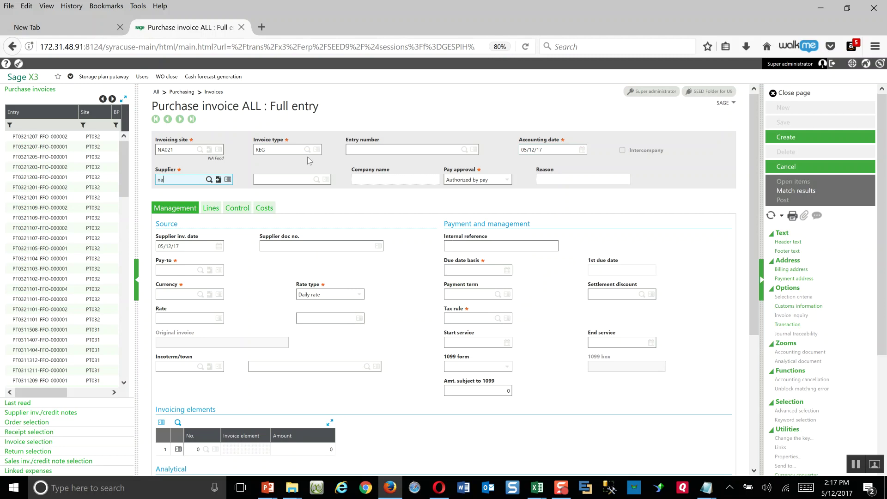
text(009)
key(Tab)
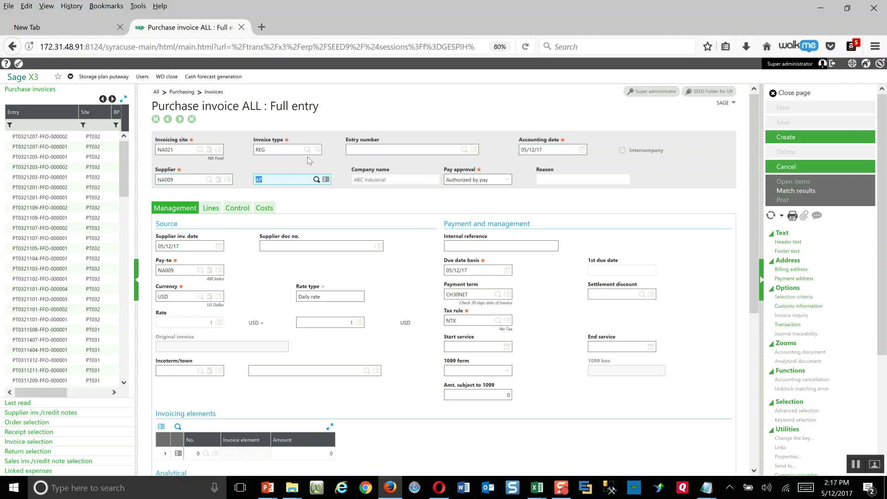
key(Tab)
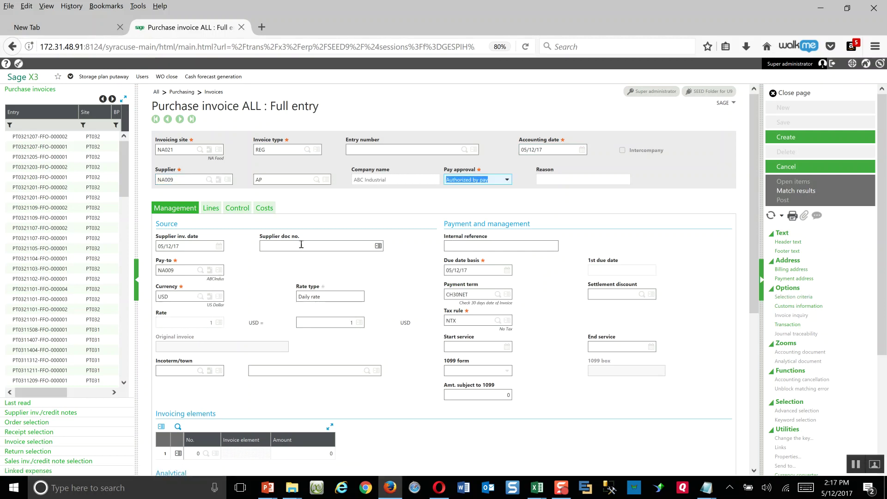
click(302, 246)
text(235-98)
key(Tab)
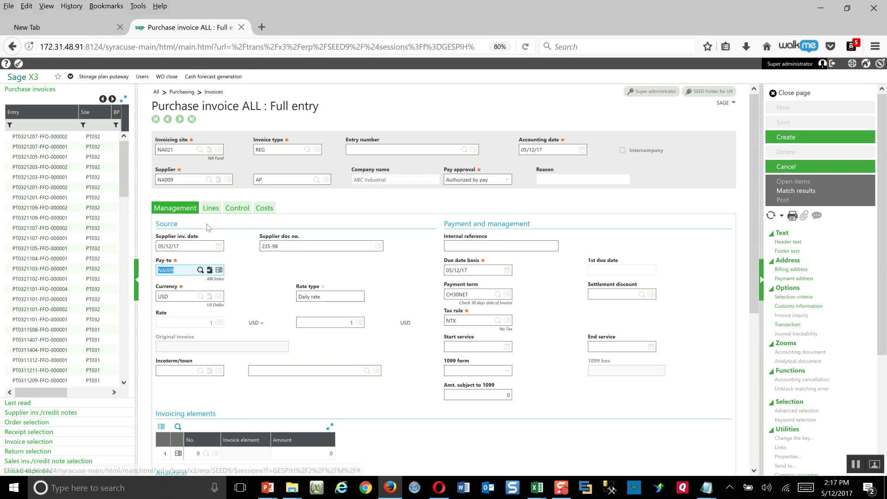
Step: Enter 40 as the invoice's lines total excluding tax
drag(753, 272, 755, 412)
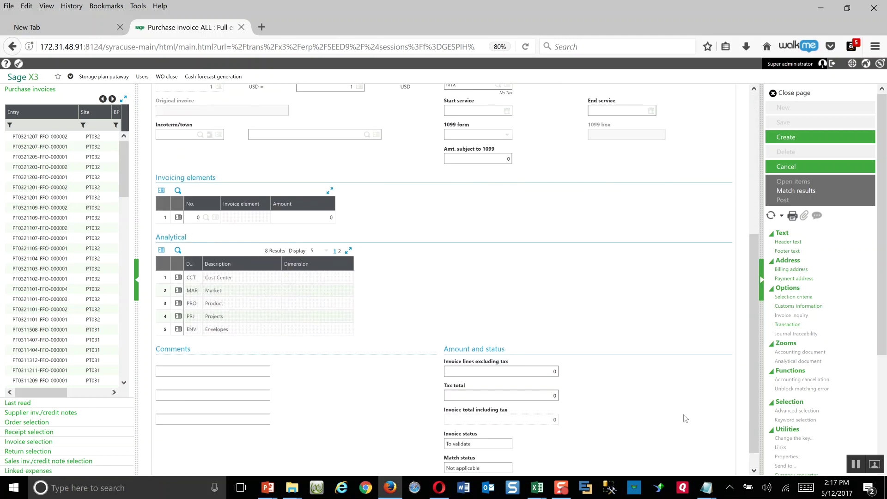
click(539, 371)
text(40)
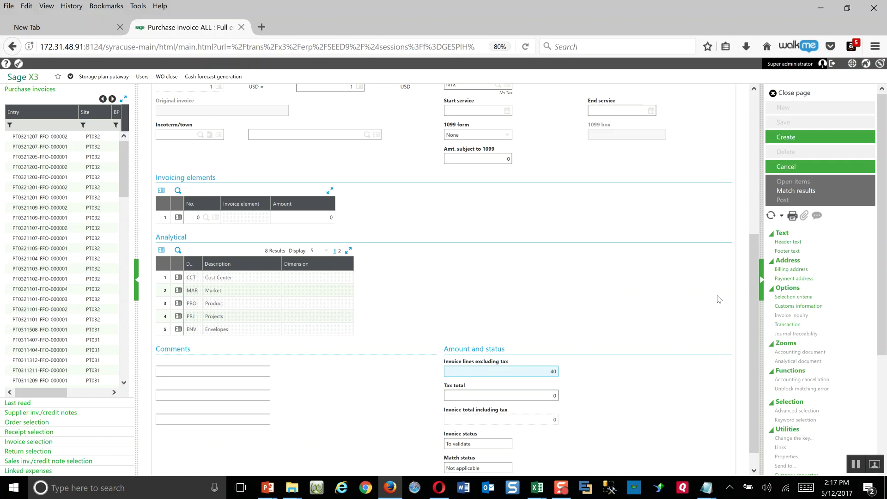
click(753, 281)
drag(753, 280, 758, 118)
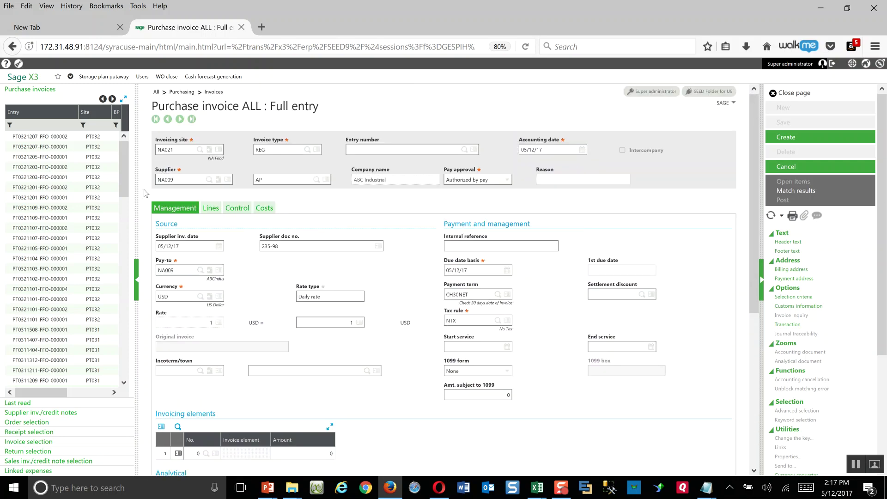
Step: Add the OFFICESUPPLIES line from receipt RECNA0210106 to the invoice and create it
click(207, 210)
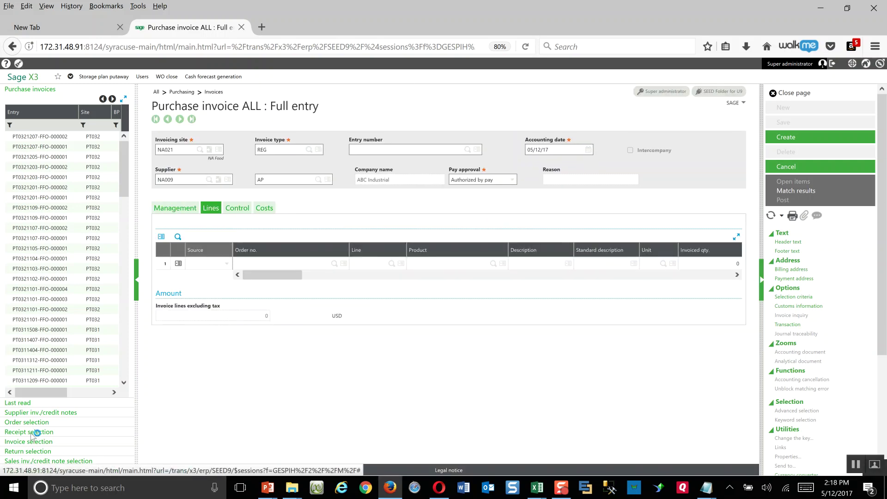
click(32, 433)
click(10, 148)
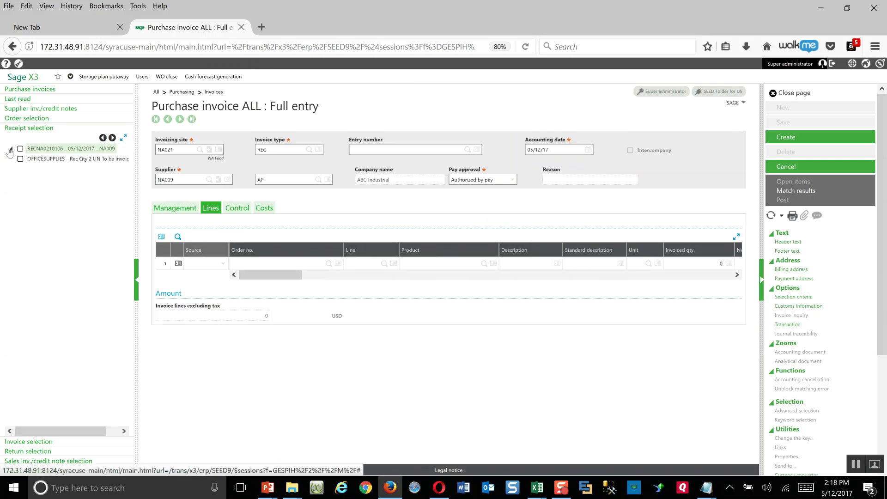
click(19, 158)
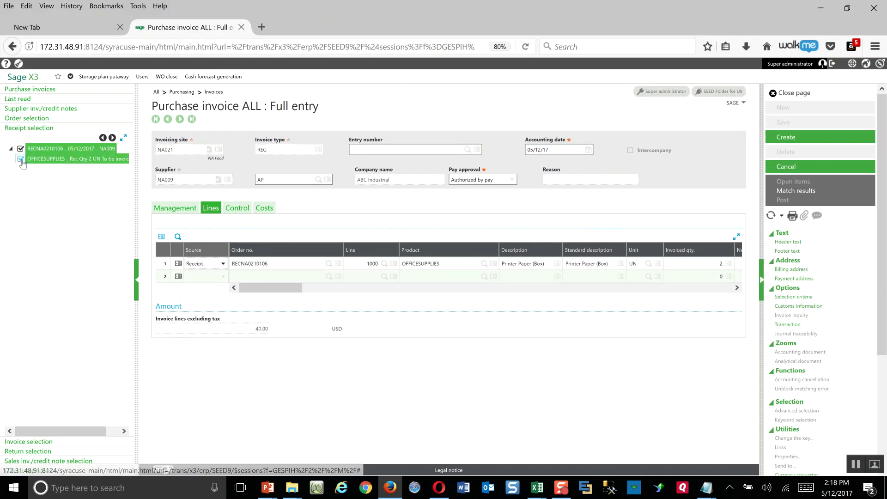
drag(257, 289, 316, 290)
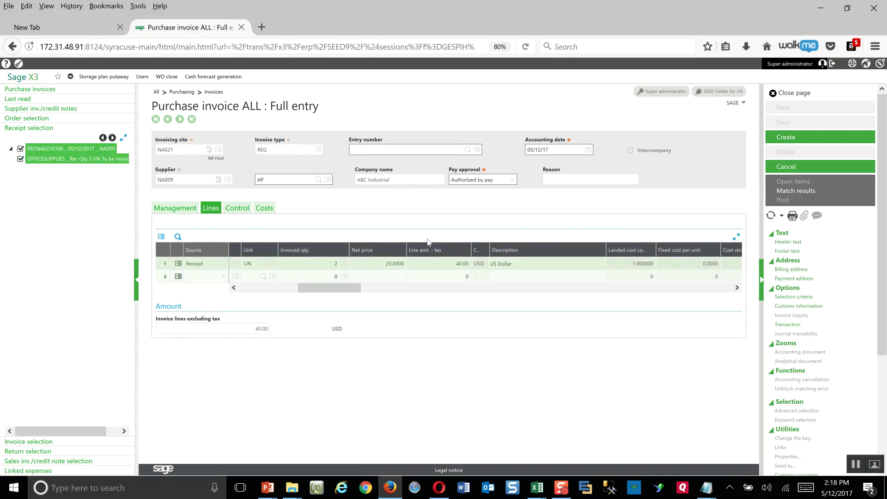
click(786, 138)
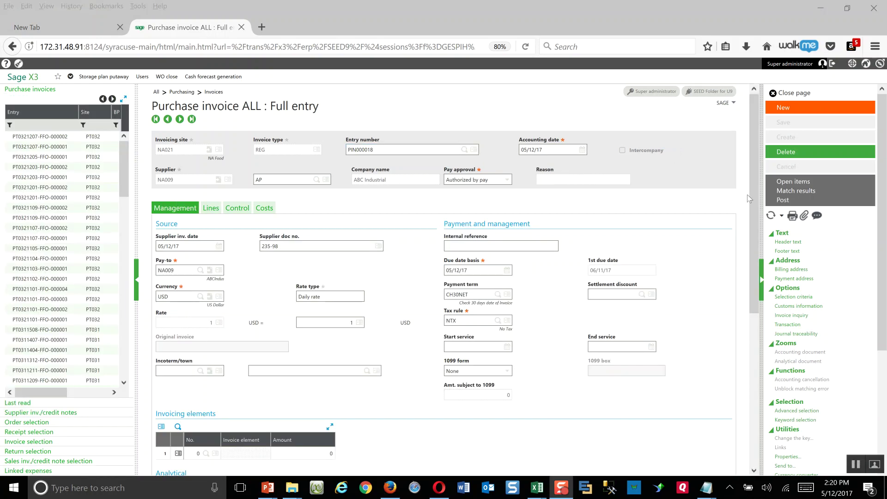
Step: Validate invoice PIN000018 and close the validation log
click(781, 202)
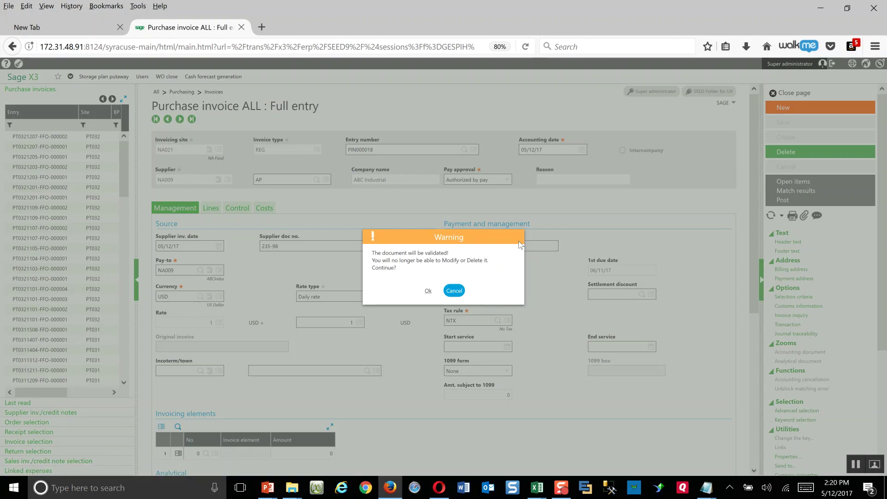
click(428, 291)
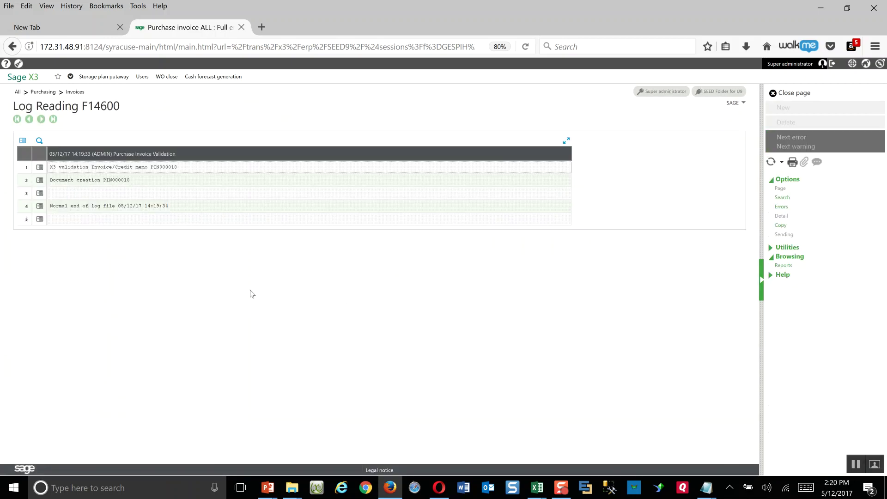
click(48, 218)
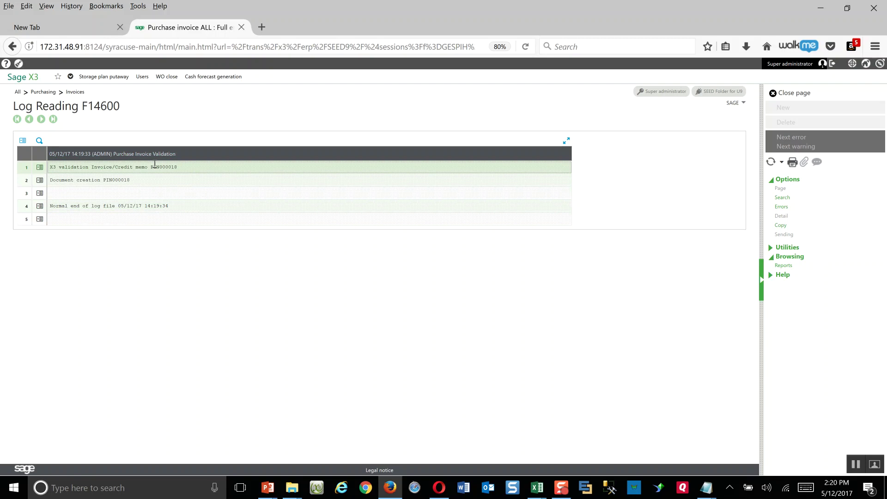
click(792, 94)
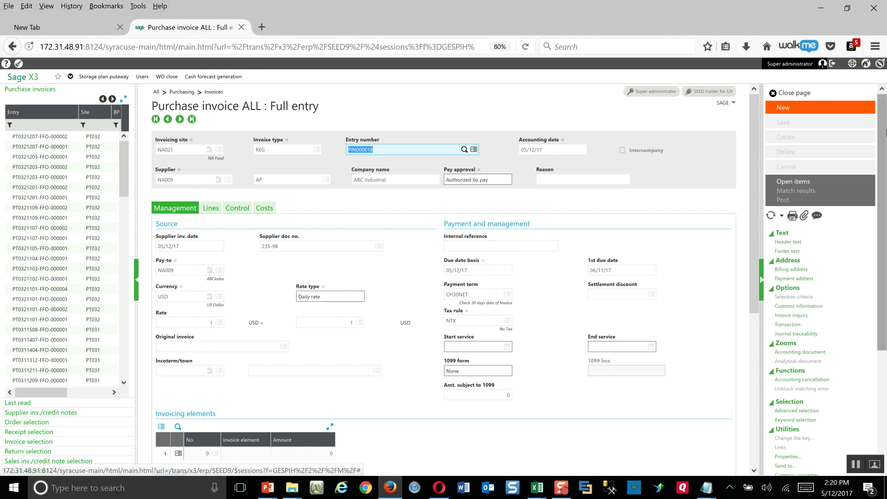
scroll(886, 133, down, 1)
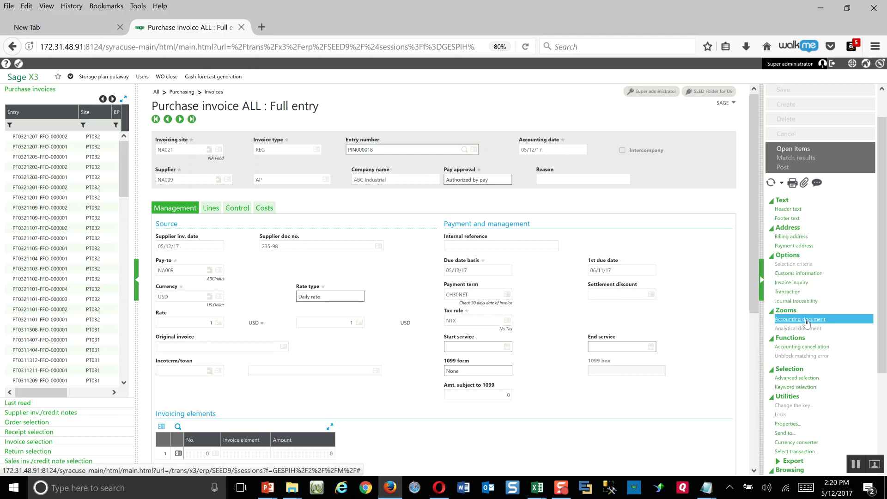
Step: Review the invoice's journal entry lines: 40.00 on accounts 71000 and 20100
click(806, 322)
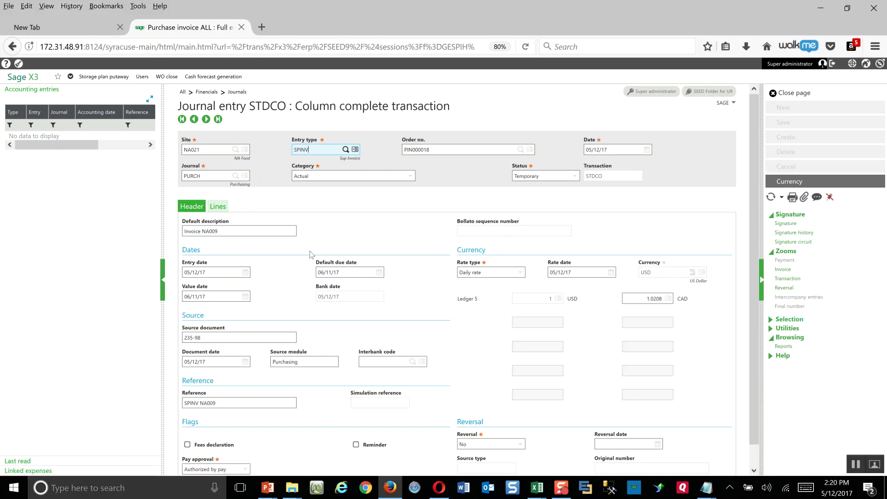
click(218, 207)
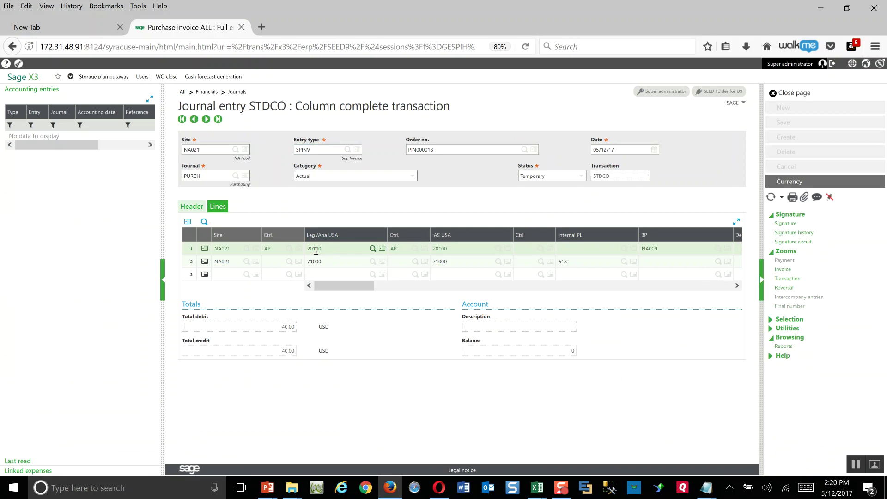
click(321, 266)
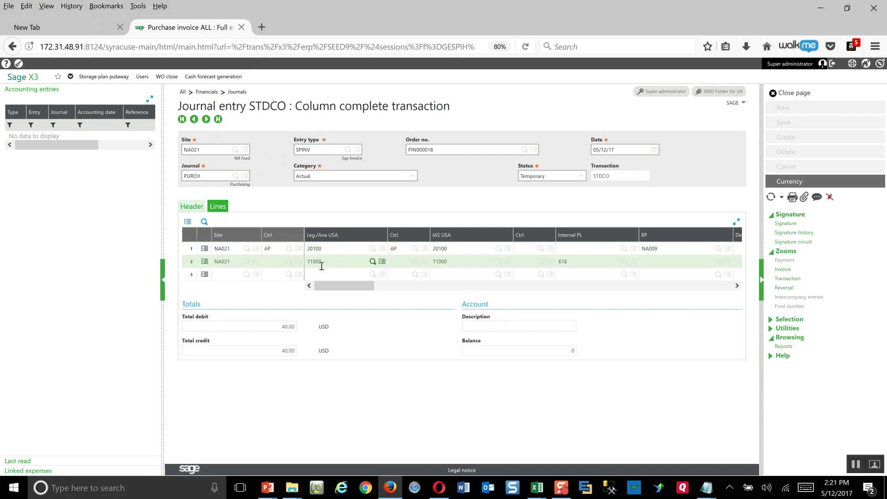
click(326, 275)
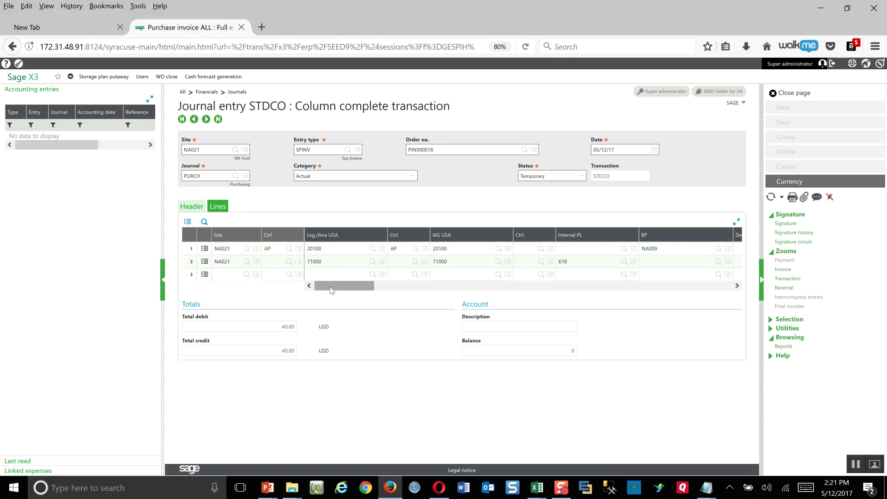
drag(330, 289, 381, 289)
click(489, 261)
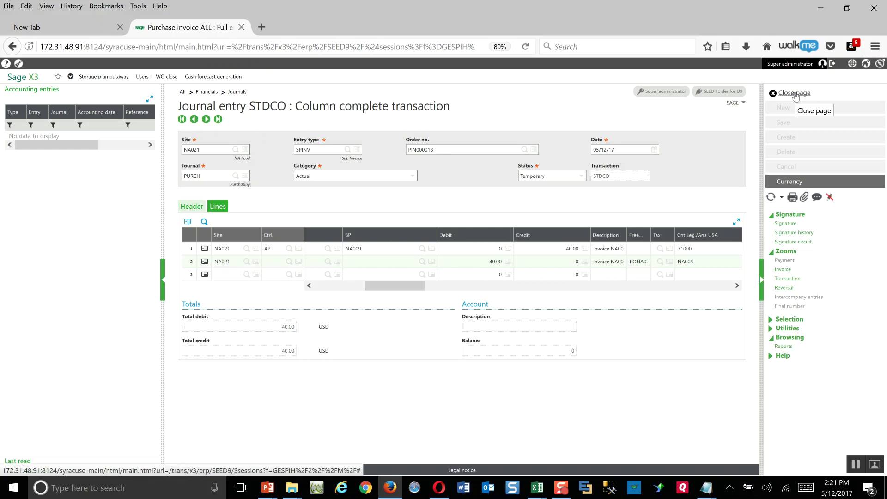
click(795, 94)
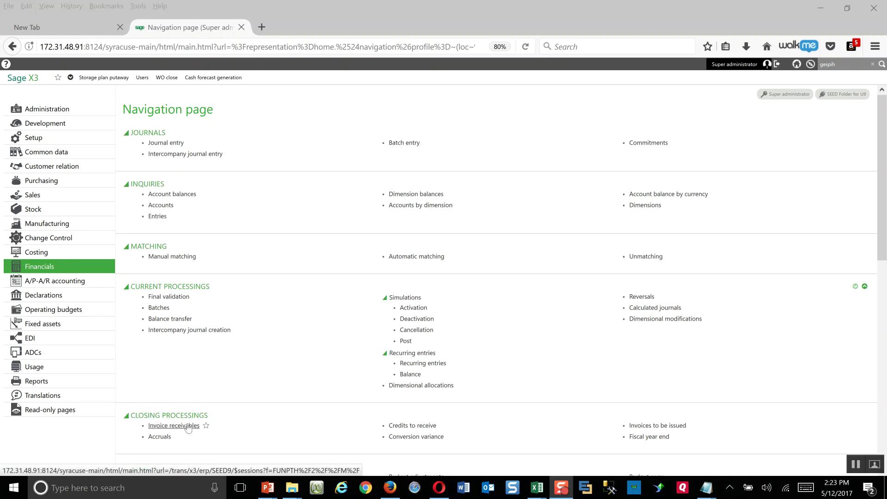
Step: Set up invoice receivables for company NA20 with receipts up to 05/31/17
click(187, 426)
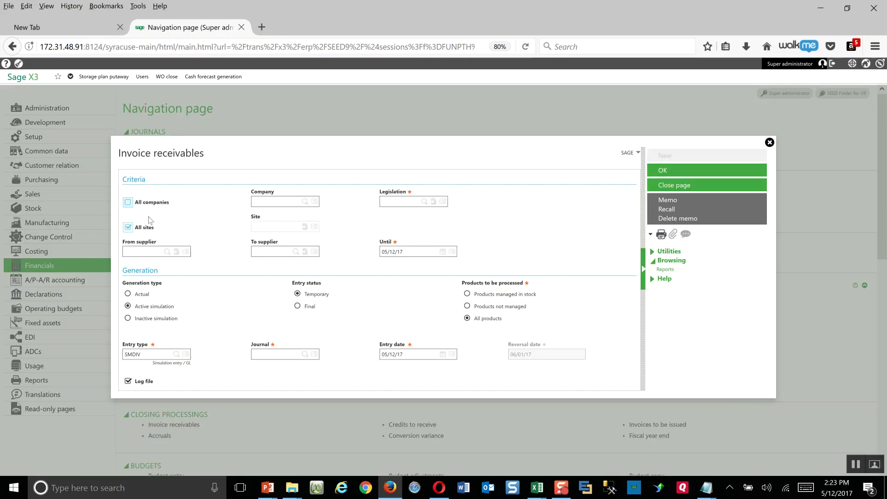
click(271, 201)
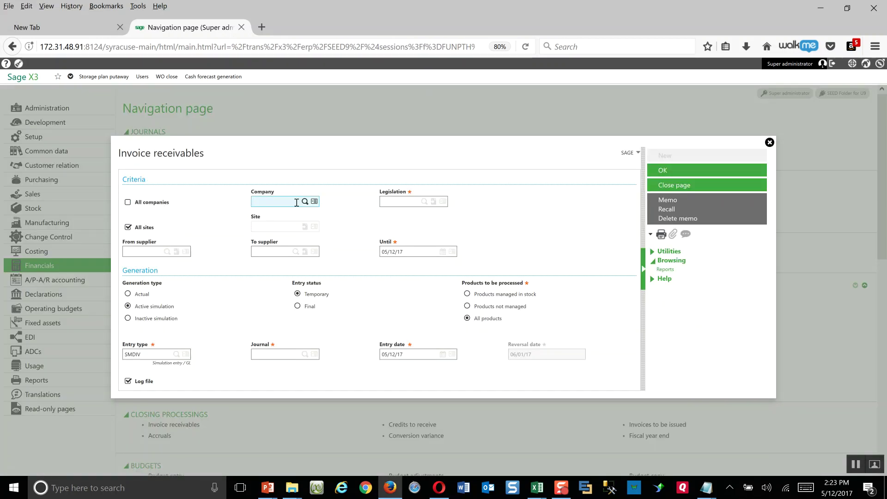
text(na20)
key(Tab)
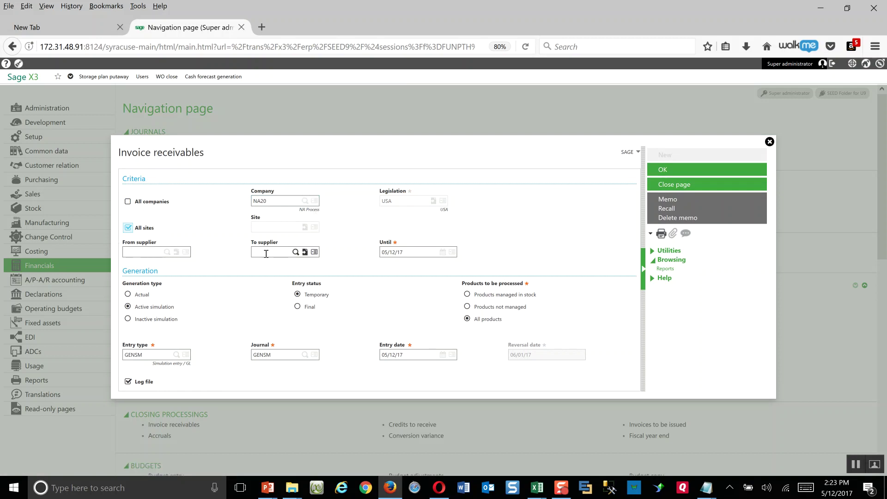
click(404, 253)
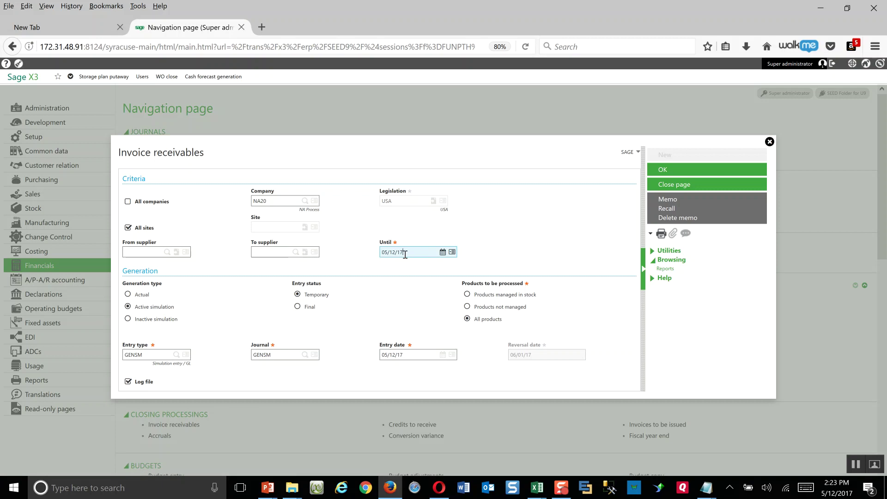
key(ctrl+a)
text(053117)
key(Tab)
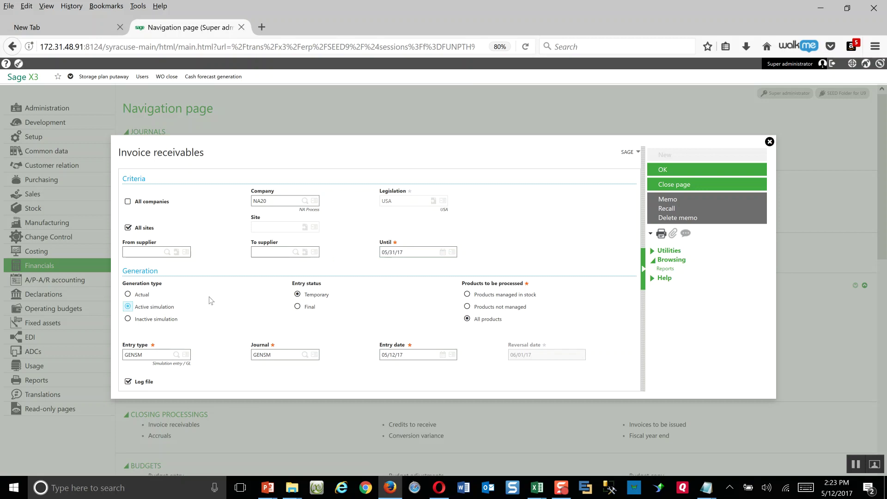
Step: Choose actual generation for non-managed products with entry date 05/31/17
click(129, 295)
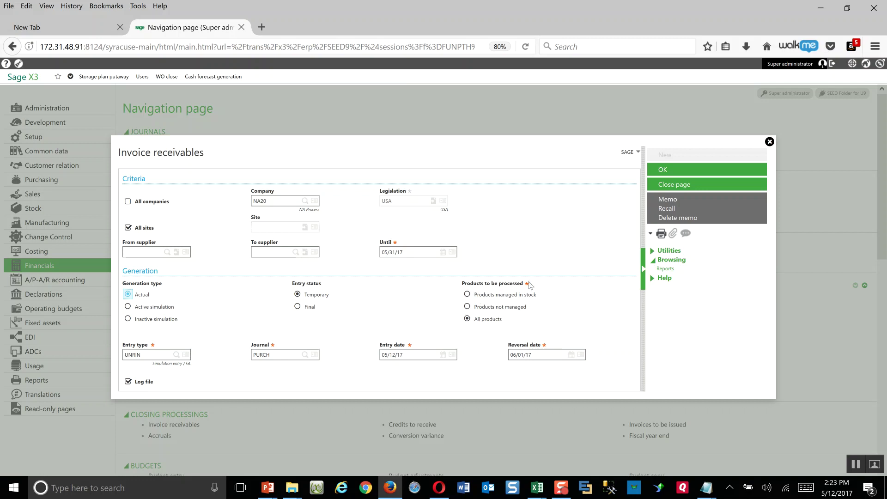
click(467, 307)
click(385, 355)
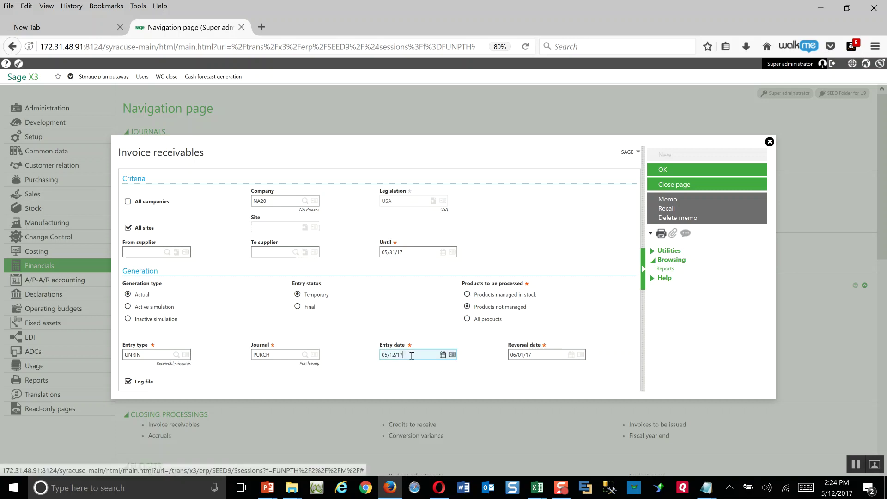
triple_click(385, 357)
text(053117)
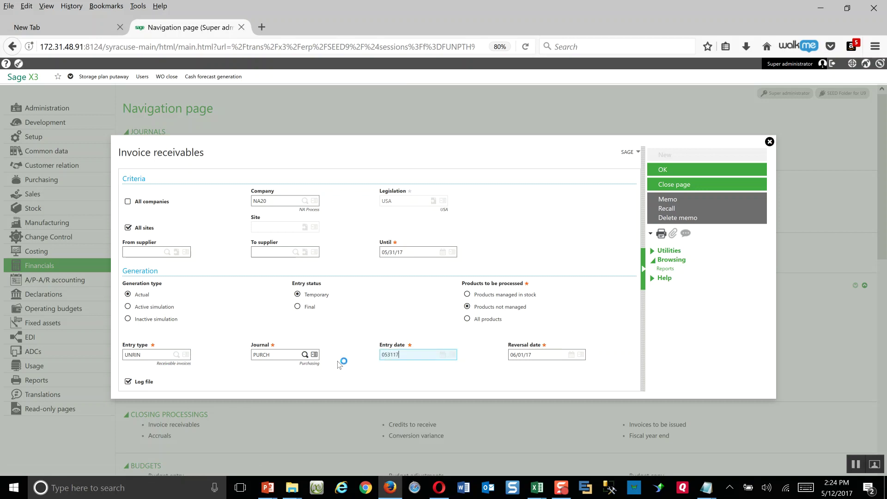
key(Tab)
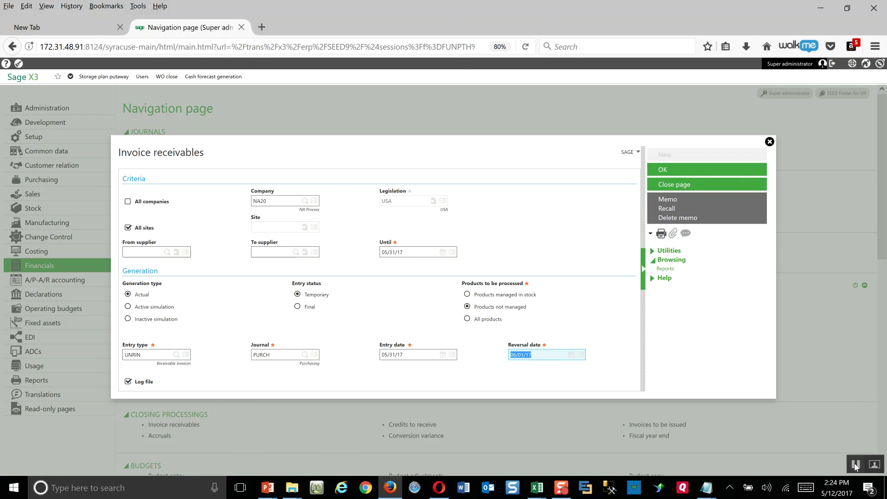
Step: Run invoice receivables generation, review the GEN000003/GEN000004 log, and close it
click(672, 171)
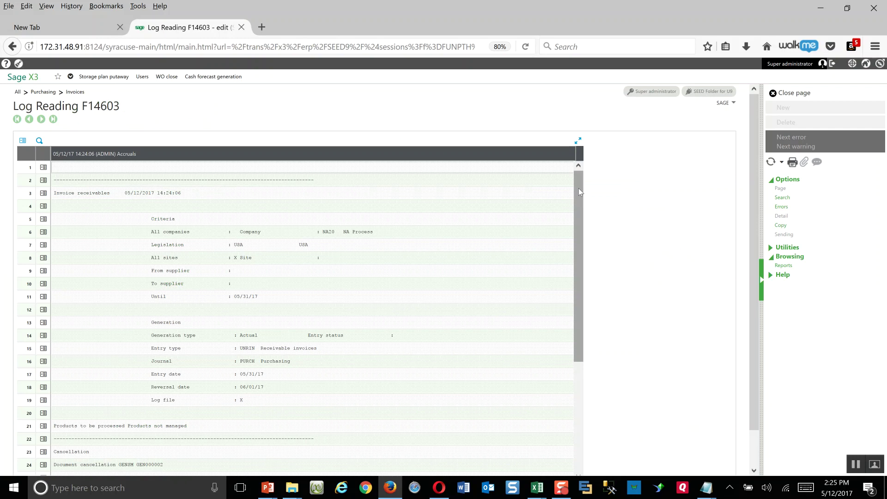
drag(578, 187, 575, 334)
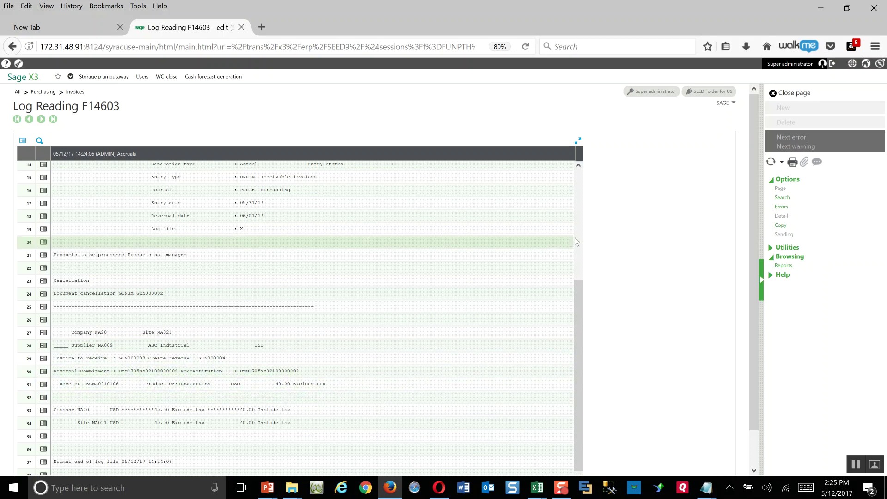
click(797, 93)
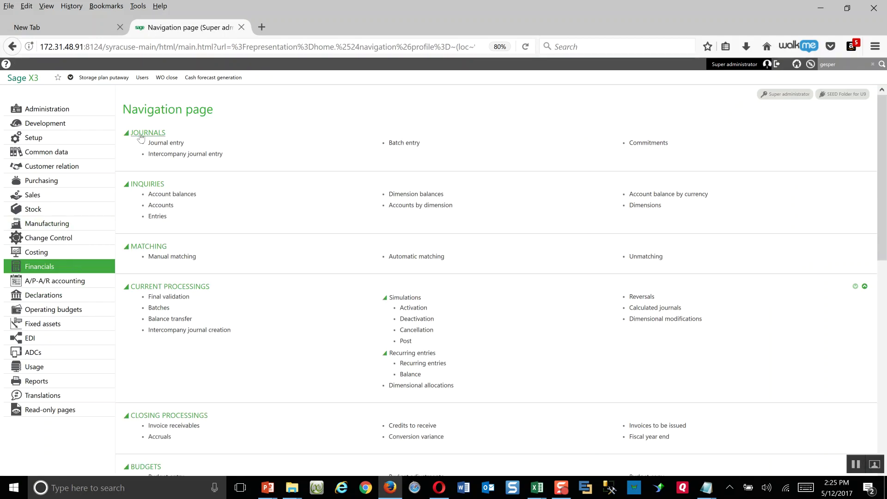
Step: Open journal entries with the STDCO transaction to display GEN000003
click(158, 145)
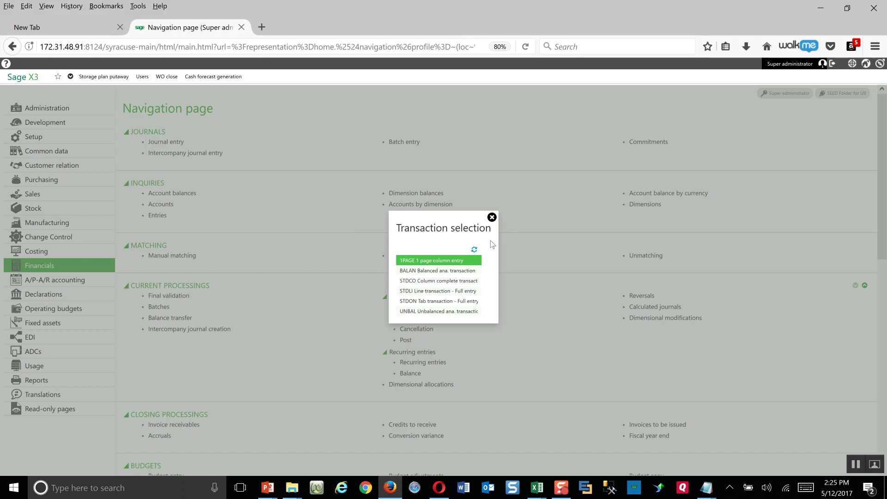
click(439, 281)
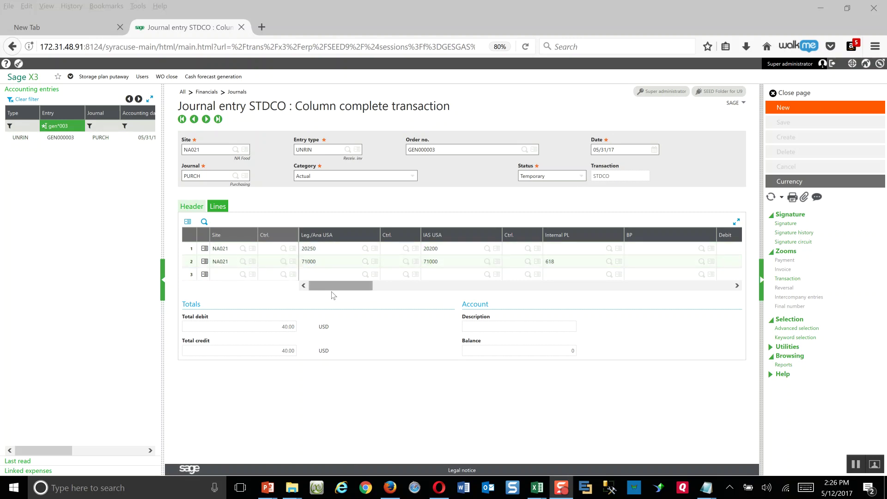
Step: Filter the entry list to GEN000004 and display the 06/01/17 reversing entry
drag(337, 286, 384, 291)
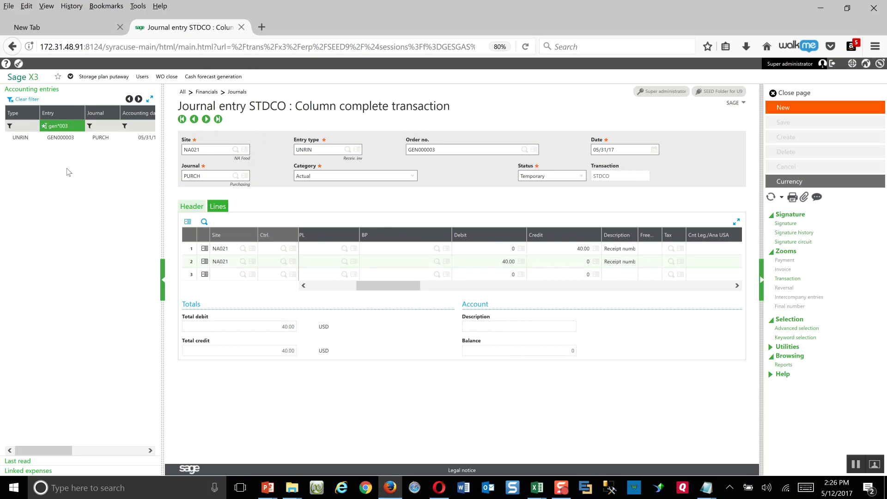
click(75, 125)
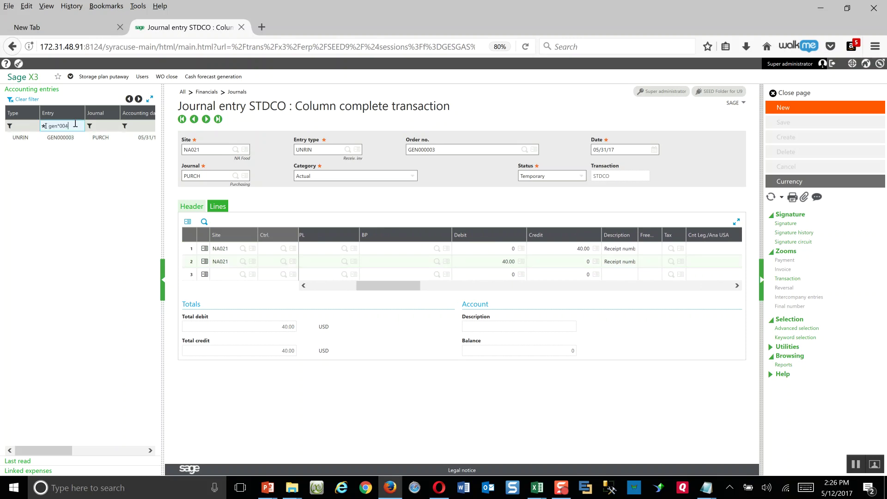
text(4)
key(Return)
click(68, 138)
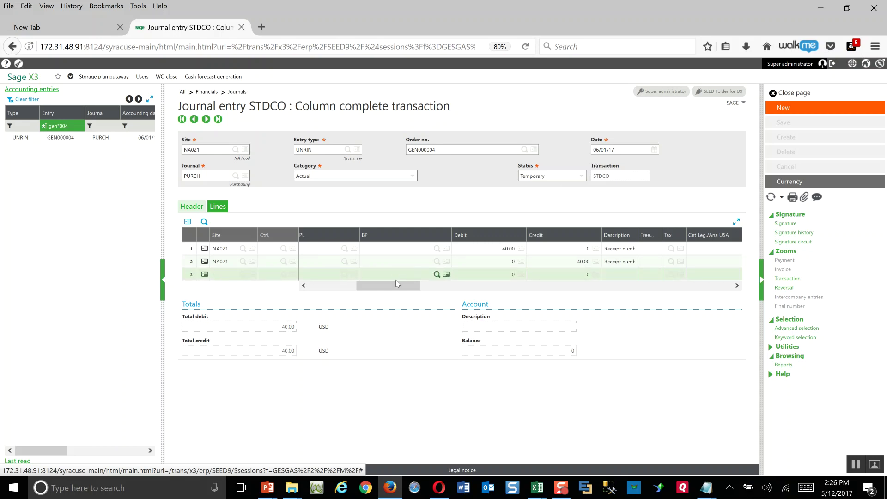
drag(395, 288, 348, 288)
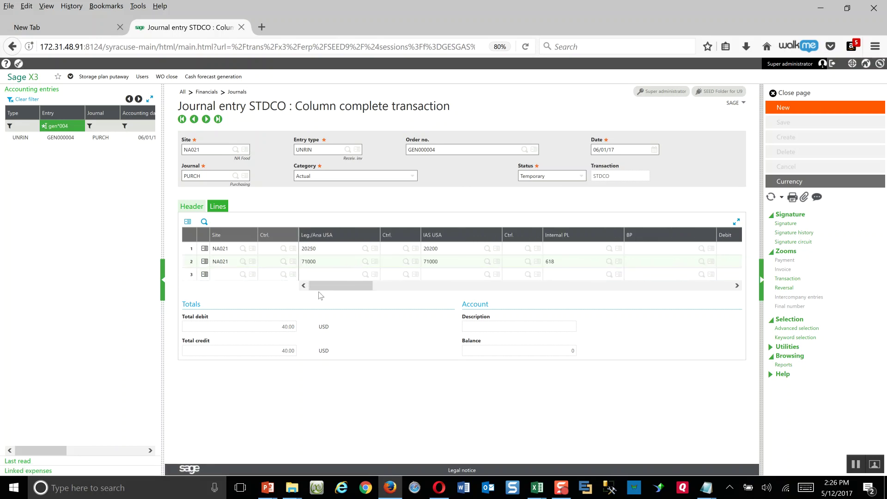